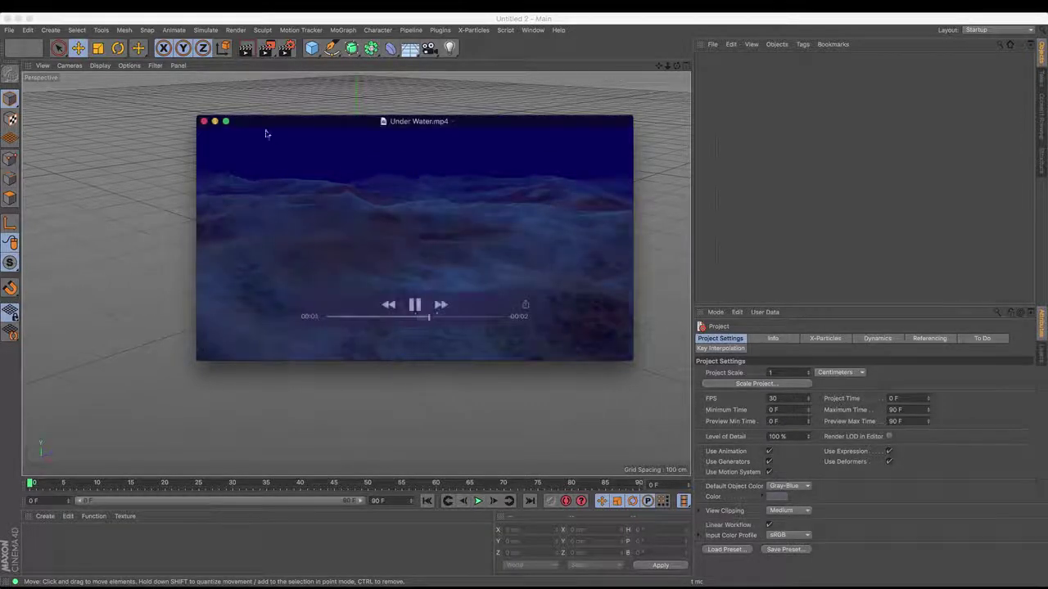
Minimize the Under Water.mp4 preview video to reveal the empty Cinema 4D scene.
{"action": "left_click", "coordinate": [218, 117]}
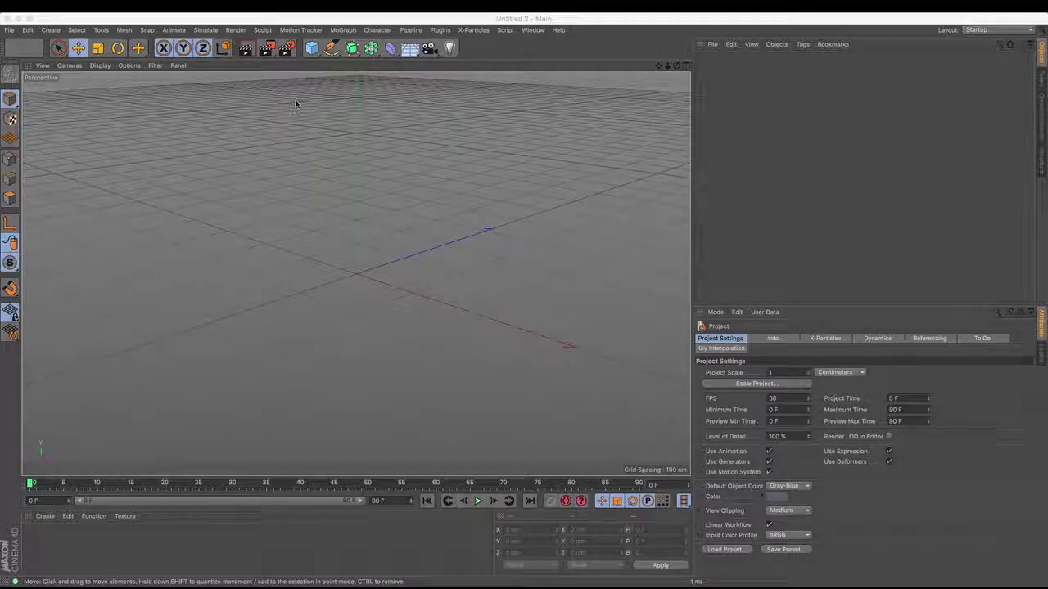
Add a Landscape object sized 5000 × 200 × 5000 cm.
{"action": "left_click", "coordinate": [312, 50]}
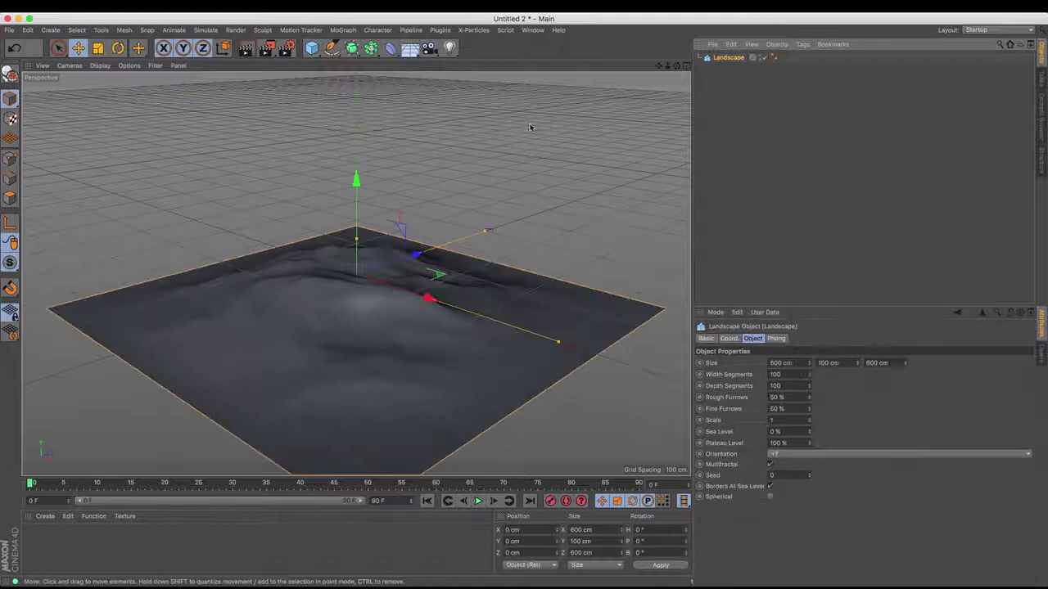
{"action": "left_click", "coordinate": [528, 124]}
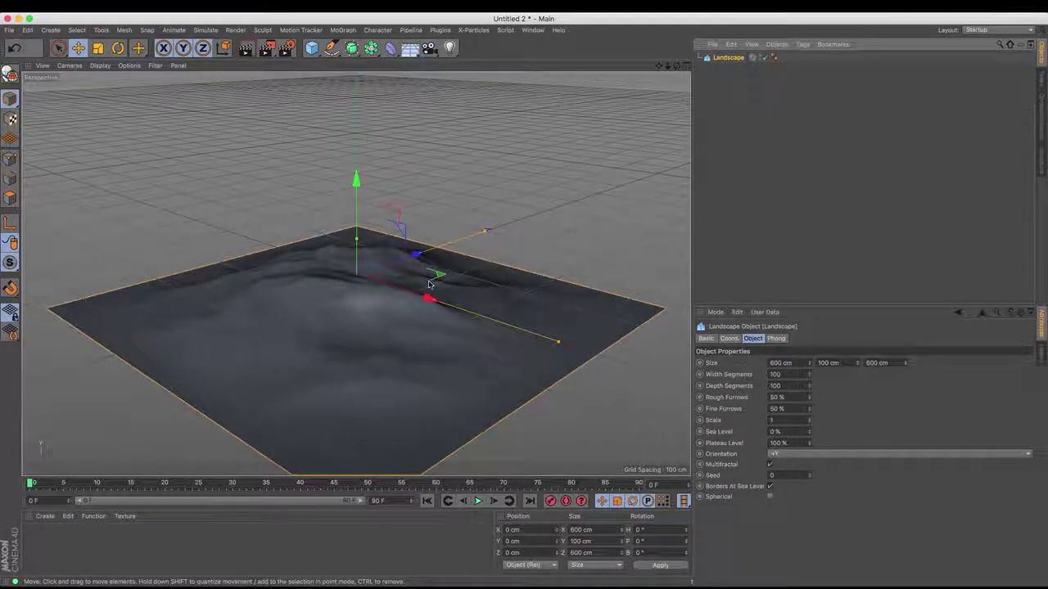
{"action": "left_click", "coordinate": [780, 363]}
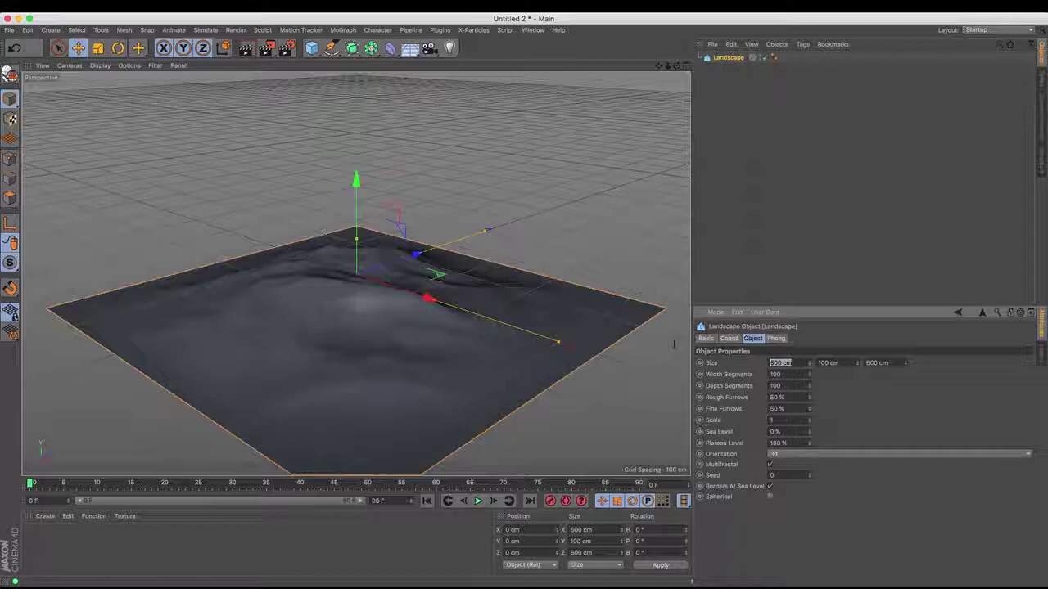
{"action": "type", "text": "50"}
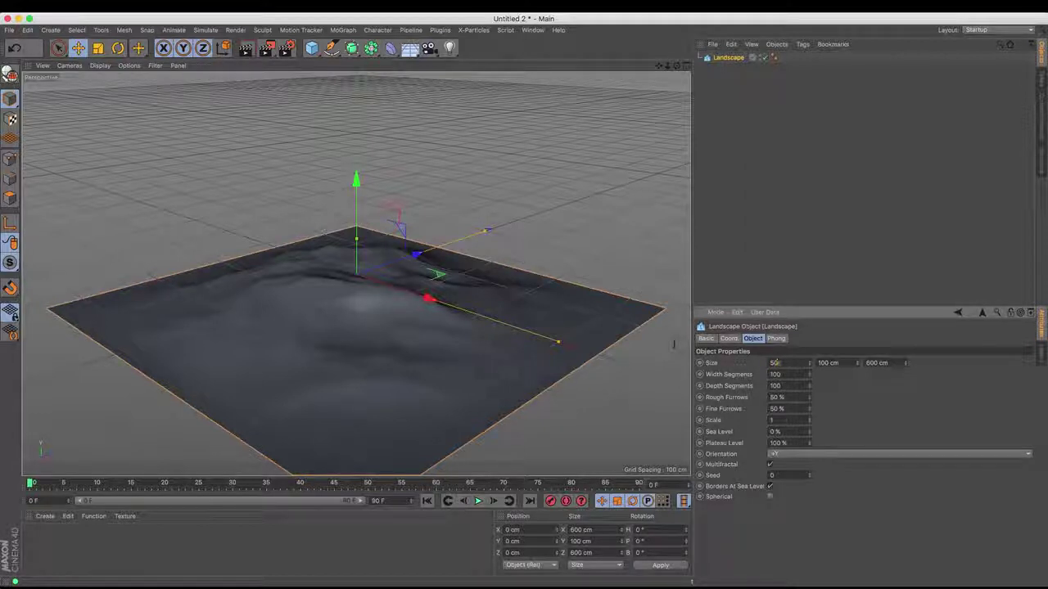
{"action": "type", "text": "00"}
{"action": "key", "text": "Tab"}
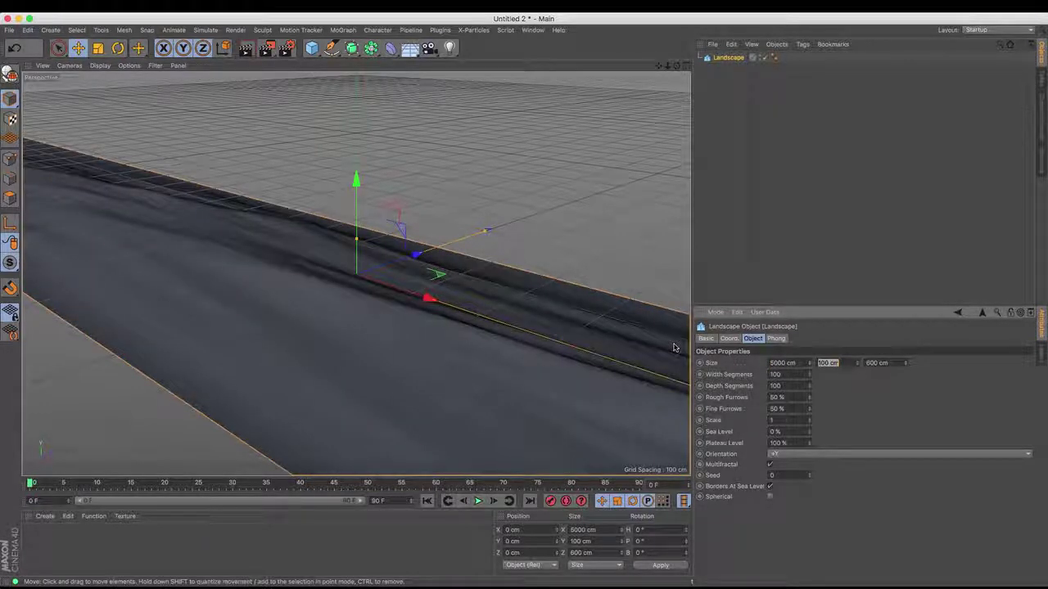
{"action": "type", "text": "200"}
{"action": "key", "text": "Tab"}
{"action": "type", "text": "600"}
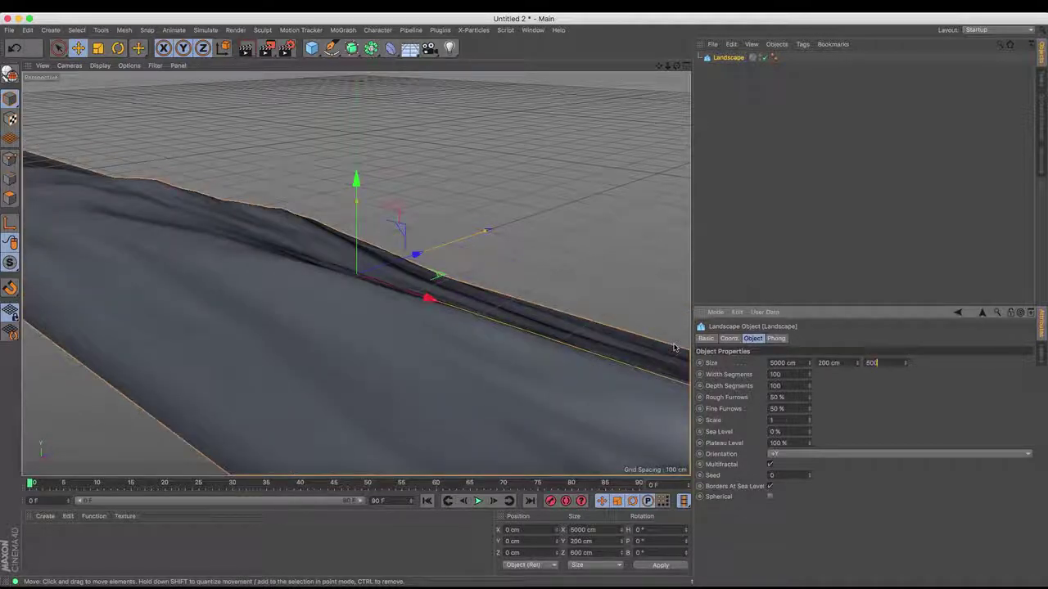
{"action": "type", "text": "0"}
{"action": "key", "text": "Return"}
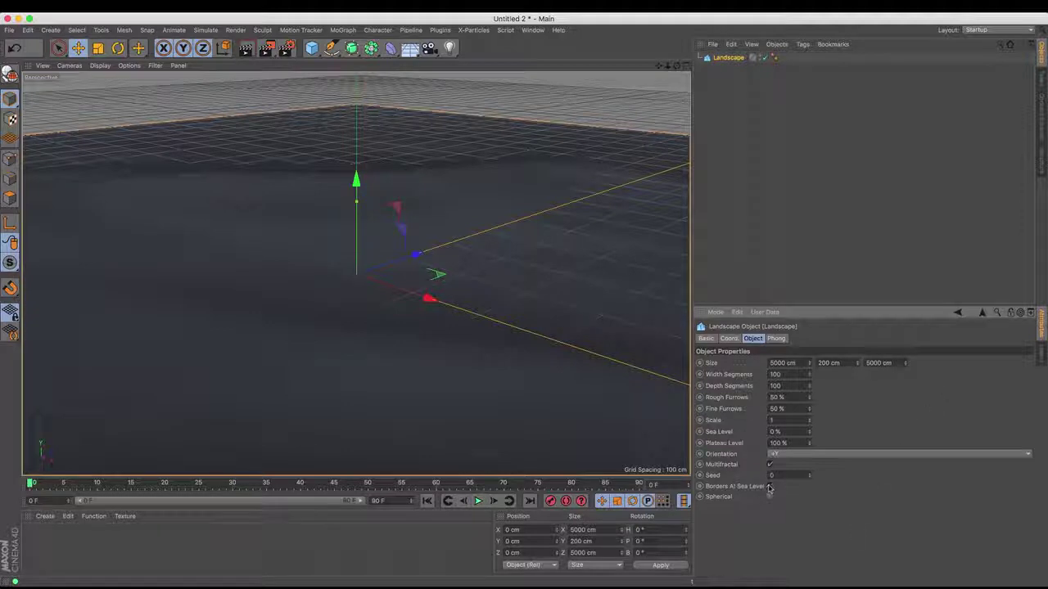
Turn off Borders At Sea Level and set width and depth segments to 500.
{"action": "left_click", "coordinate": [769, 486]}
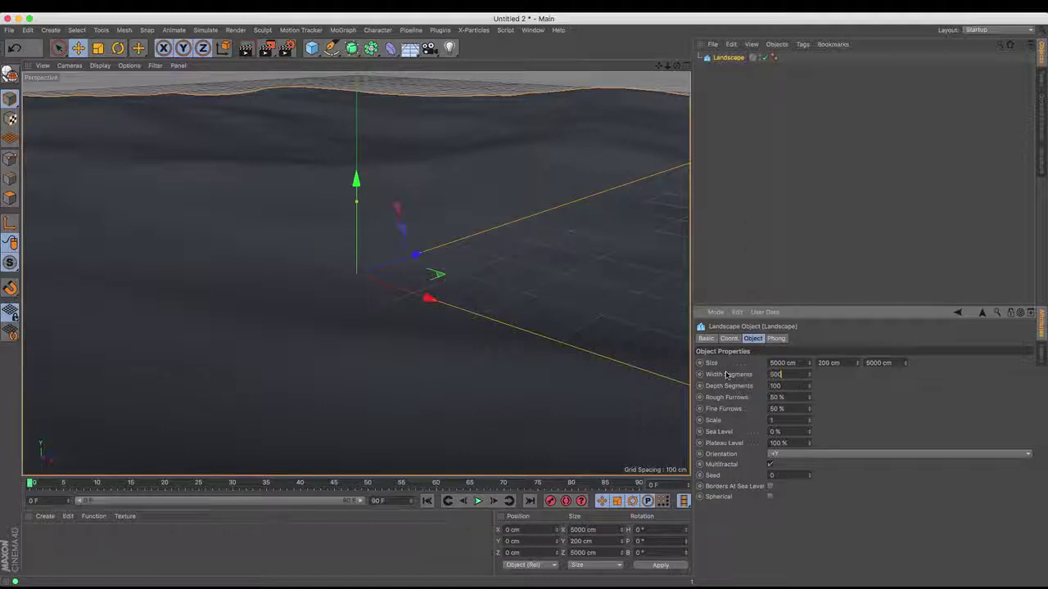
{"action": "key", "text": "Tab"}
{"action": "type", "text": "5"}
{"action": "key", "text": "Return"}
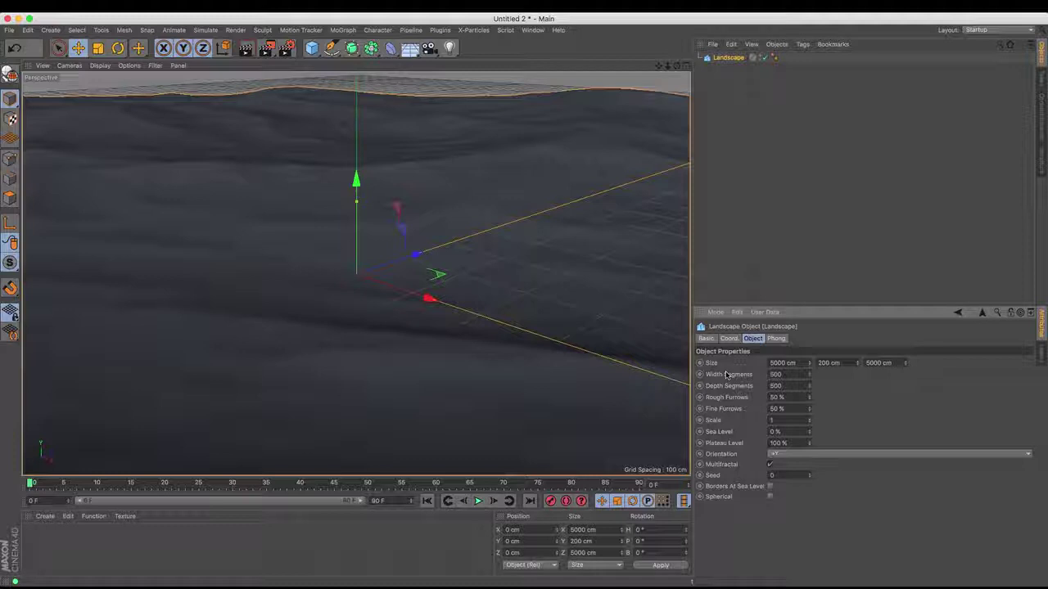
Raise Rough Furrows to 100 % and Fine Furrows to 67 %, viewing the whole landscape.
{"action": "mouse_move", "coordinate": [809, 397]}
{"action": "left_mouse_down"}
{"action": "mouse_move", "coordinate": [809, 385]}
{"action": "mouse_move", "coordinate": [809, 419]}
{"action": "mouse_move", "coordinate": [809, 387]}
{"action": "mouse_move", "coordinate": [808, 416]}
{"action": "mouse_move", "coordinate": [809, 401]}
{"action": "left_mouse_up"}
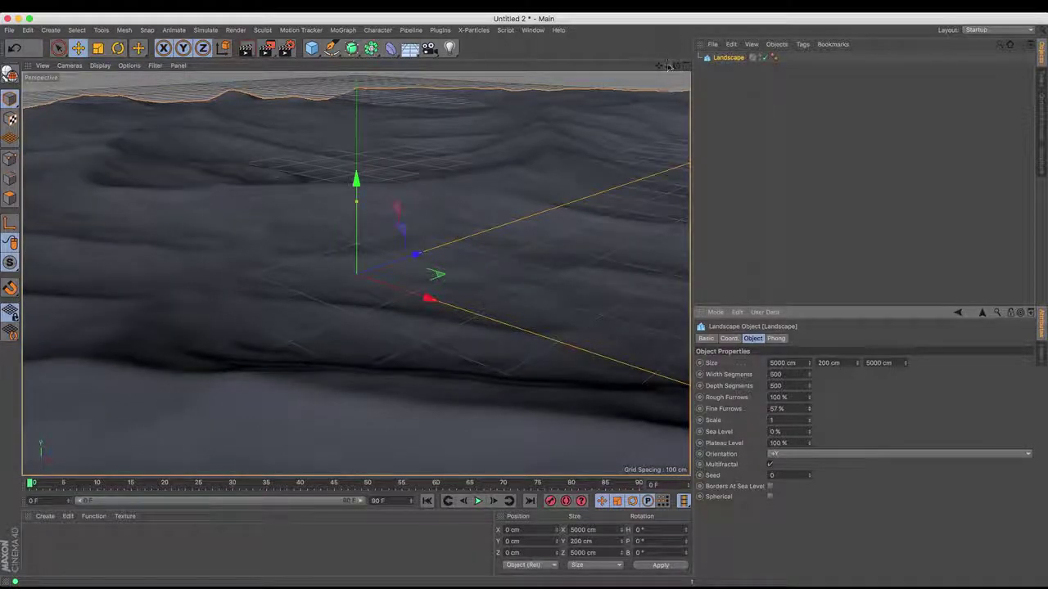
{"action": "left_click_drag", "start_coordinate": [667, 66], "coordinate": [676, 45]}
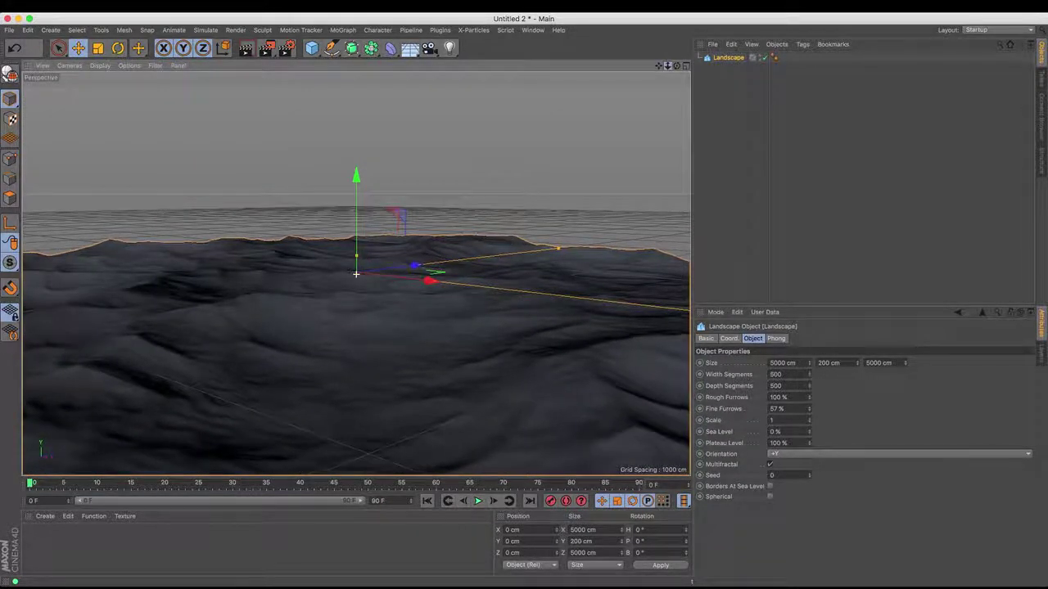
{"action": "left_click", "coordinate": [708, 172]}
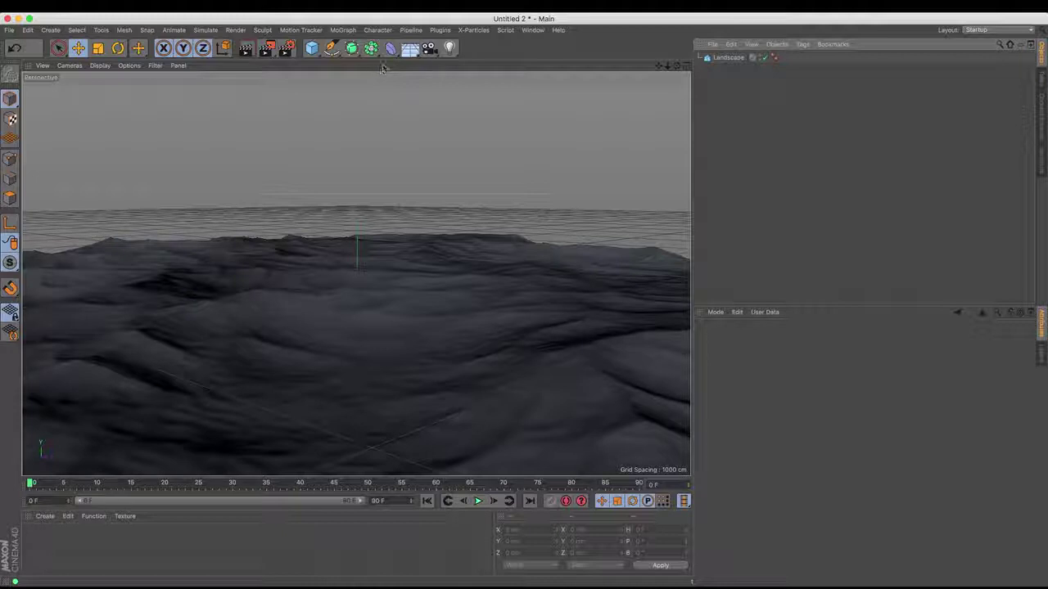
Add an Environment with fog enabled in a deep blue colour and render a preview.
{"action": "left_click", "coordinate": [412, 49]}
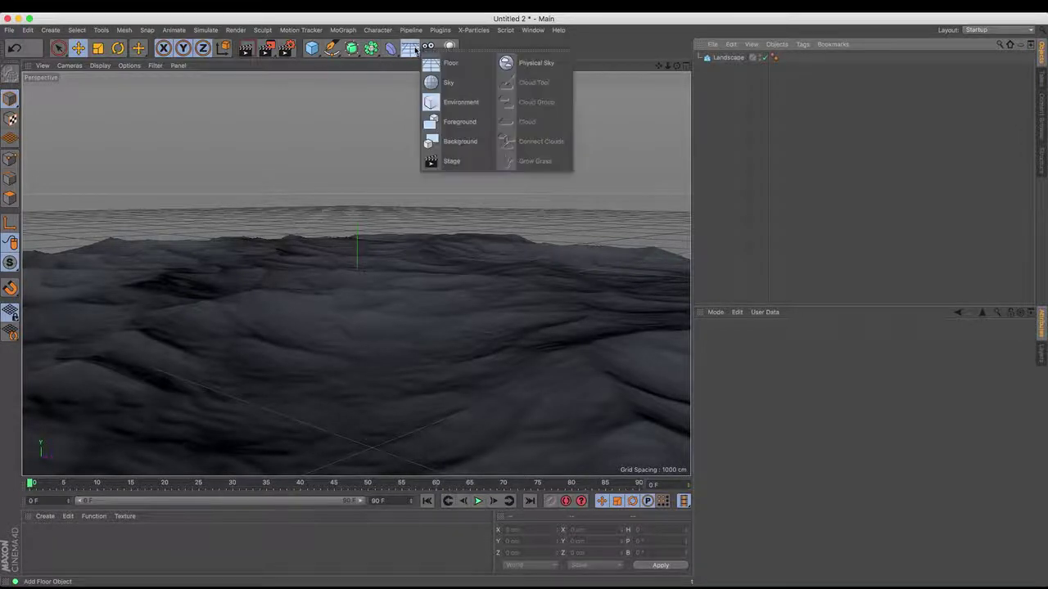
{"action": "left_click", "coordinate": [446, 102]}
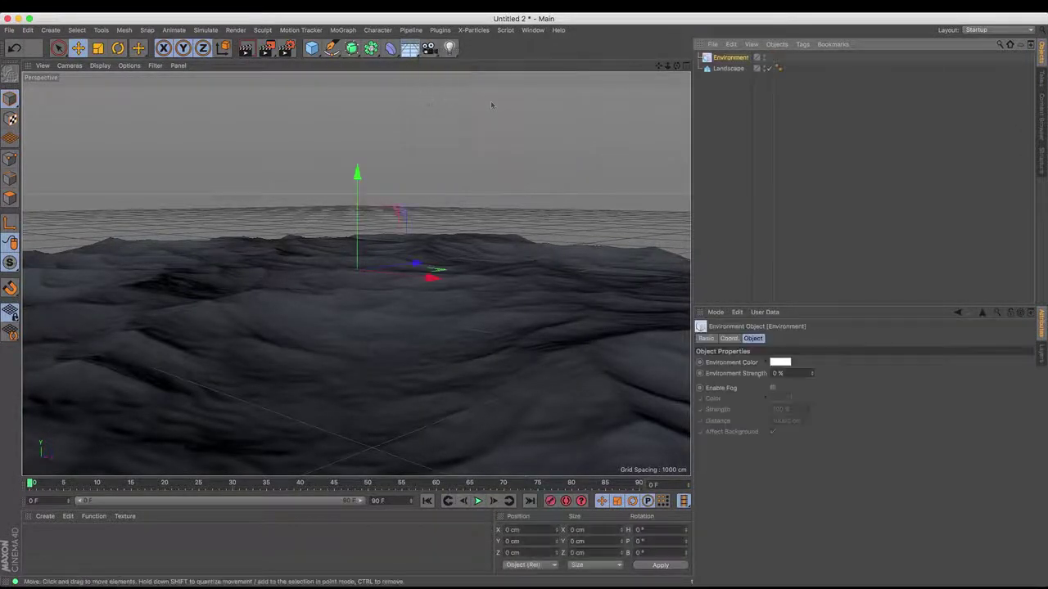
{"action": "left_click", "coordinate": [773, 388]}
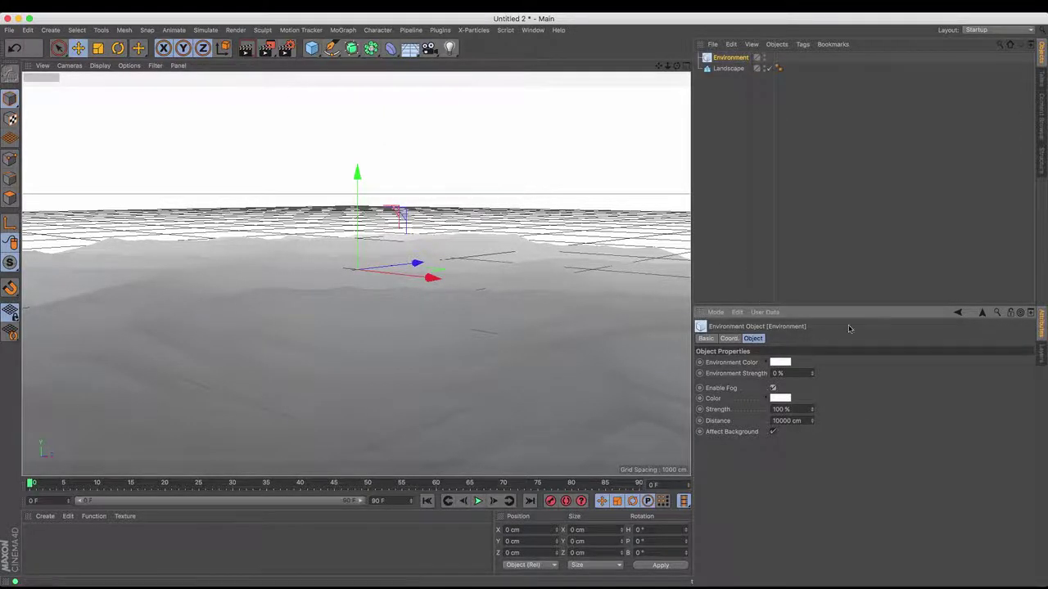
{"action": "left_click", "coordinate": [788, 400]}
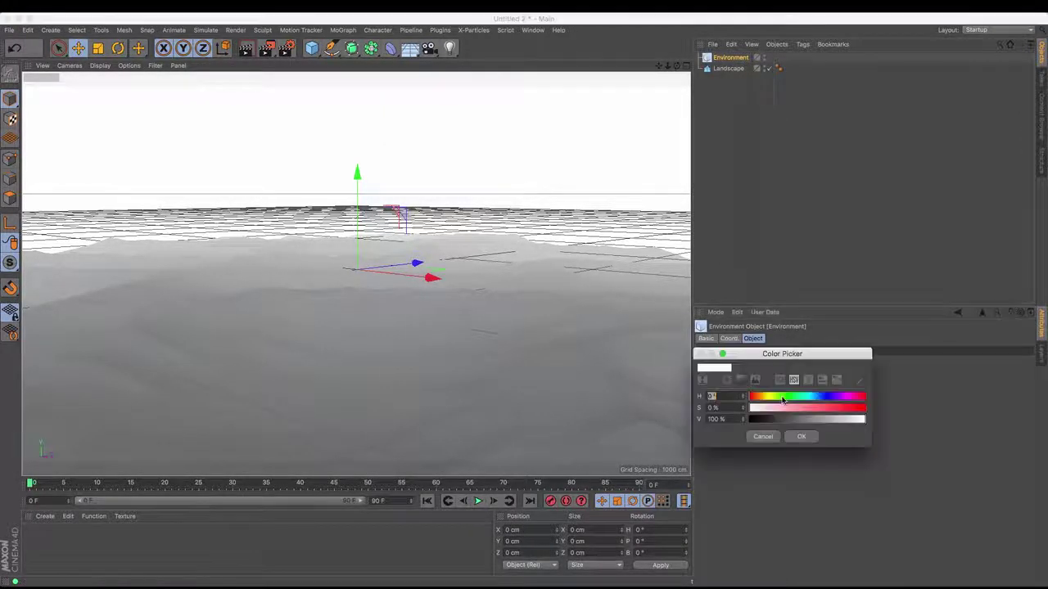
{"action": "left_click", "coordinate": [827, 397]}
{"action": "left_click_drag", "start_coordinate": [828, 406], "coordinate": [852, 412]}
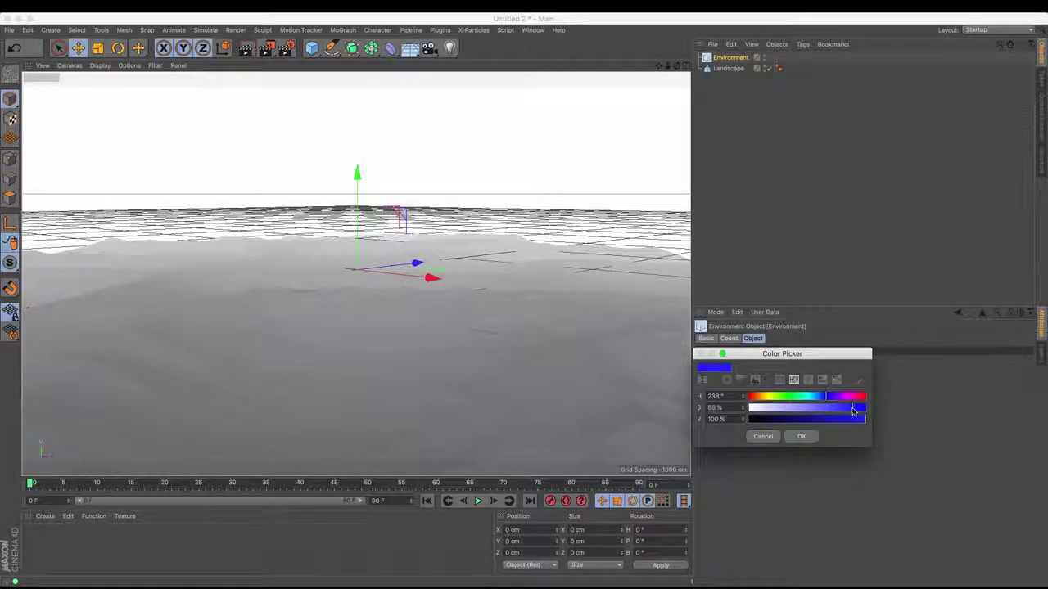
{"action": "left_click", "coordinate": [802, 437]}
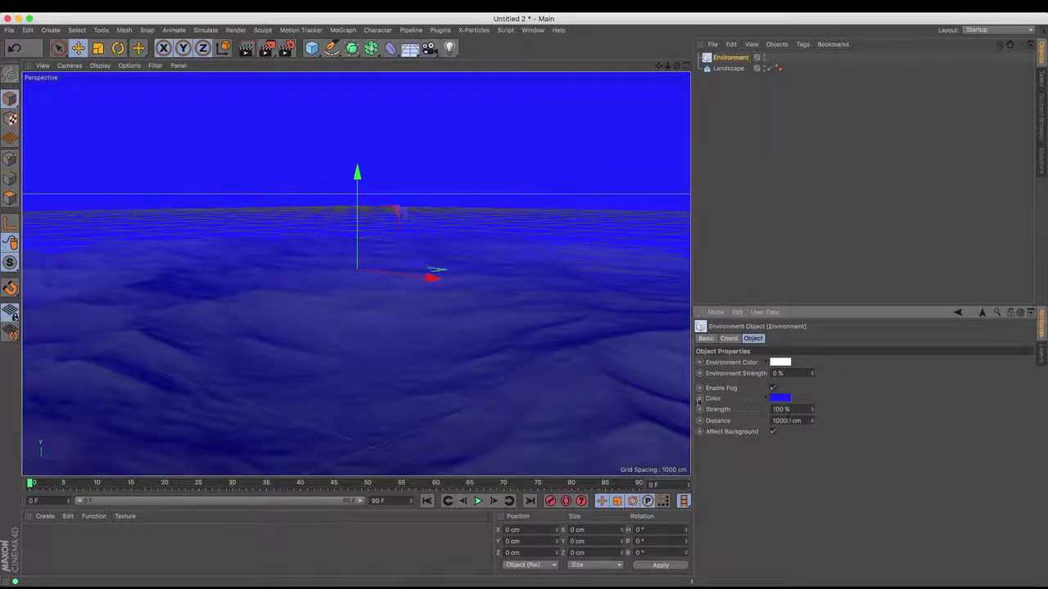
{"action": "left_click", "coordinate": [246, 47]}
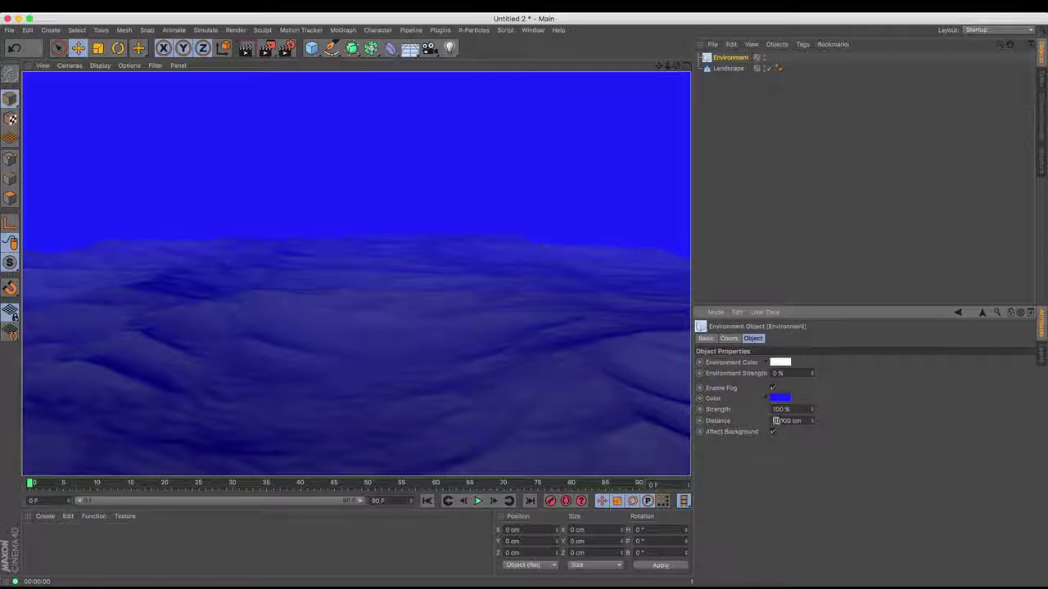
Set the fog distance to 7500 cm and render a fresh preview.
{"action": "type", "text": "5"}
{"action": "key", "text": "Return"}
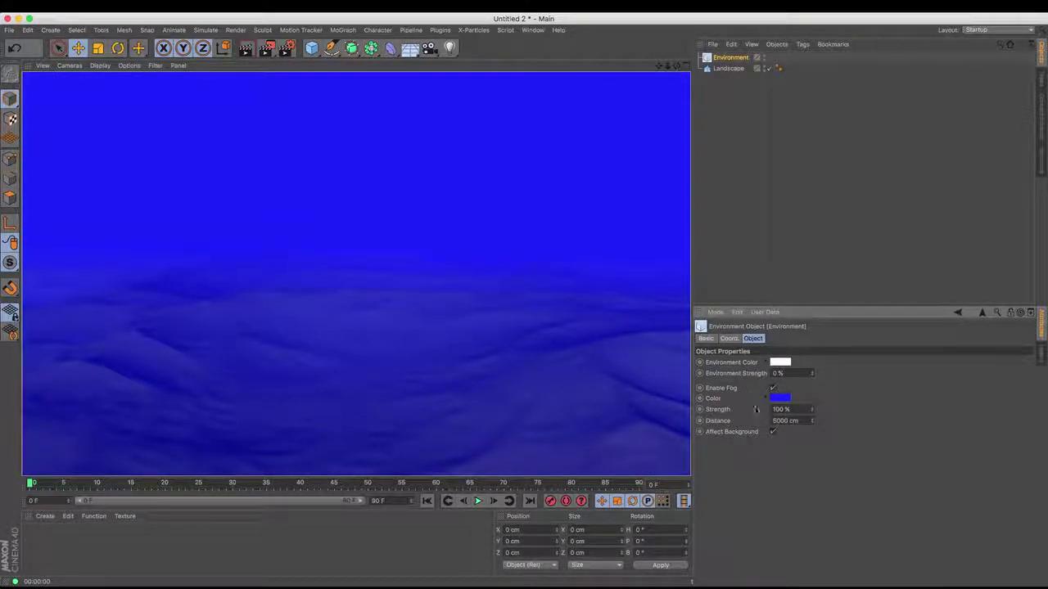
{"action": "double_click", "coordinate": [779, 421]}
{"action": "type", "text": "700"}
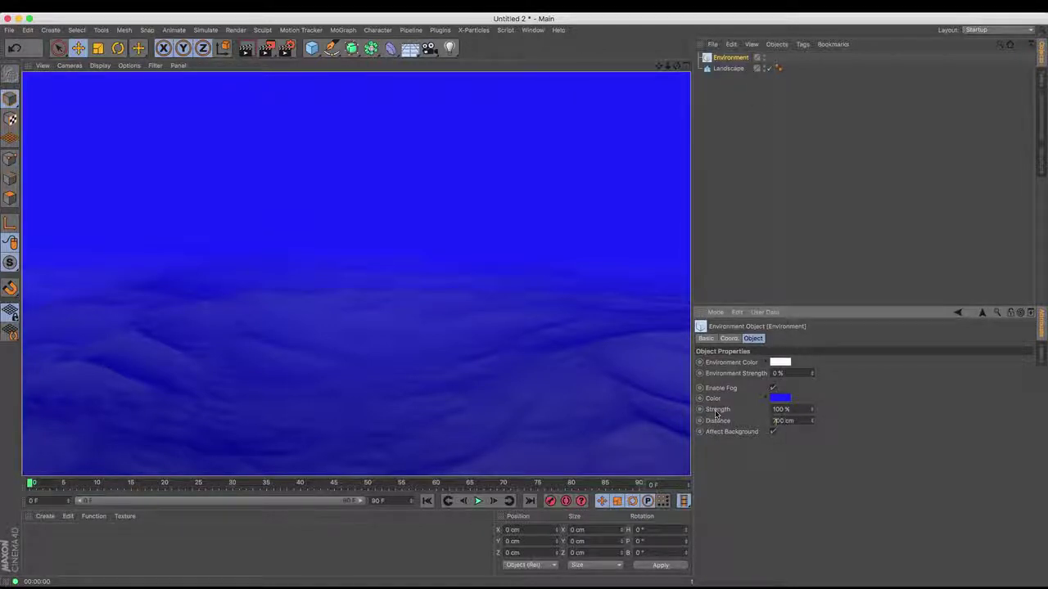
{"action": "key", "text": "Return"}
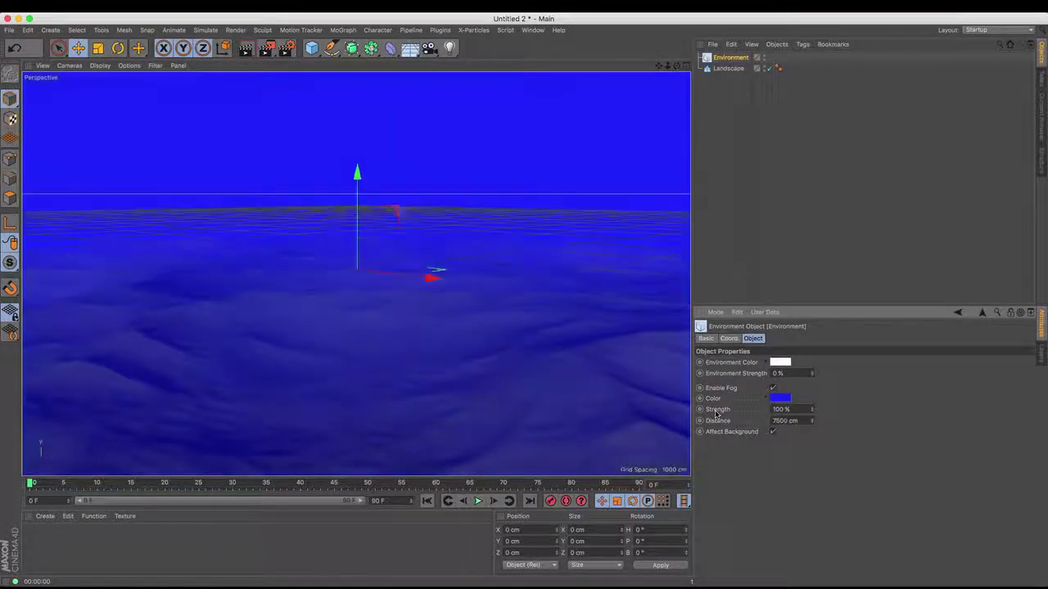
{"action": "left_click", "coordinate": [245, 51]}
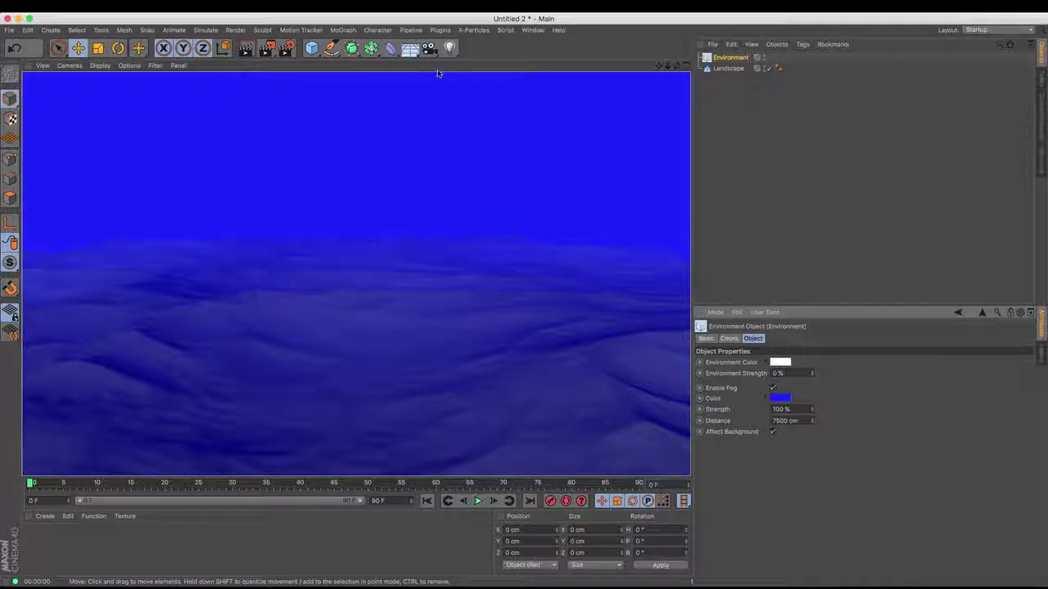
Add an Area light raised to about 1044 cm and pitched 90° to face the terrain.
{"action": "left_click", "coordinate": [449, 47]}
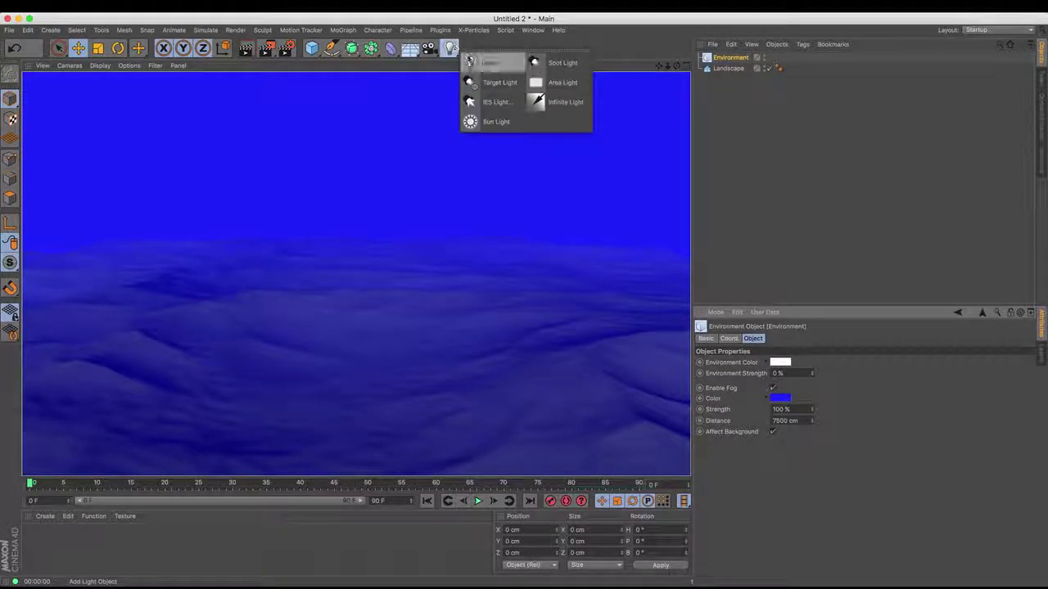
{"action": "left_click", "coordinate": [488, 62]}
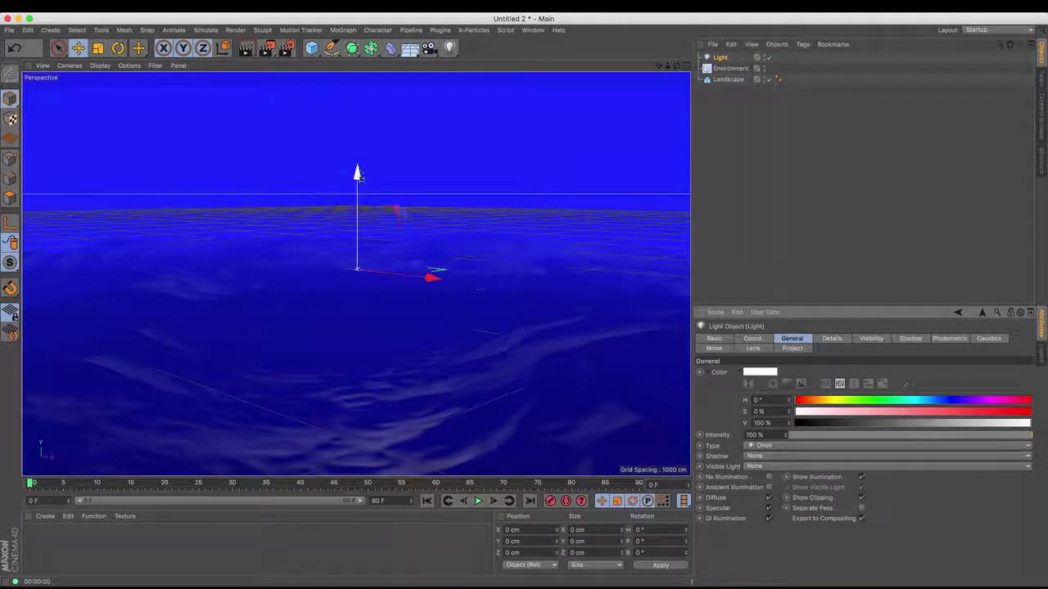
{"action": "mouse_move", "coordinate": [358, 171]}
{"action": "left_mouse_down"}
{"action": "mouse_move", "coordinate": [357, 80]}
{"action": "mouse_move", "coordinate": [355, 188]}
{"action": "left_mouse_up"}
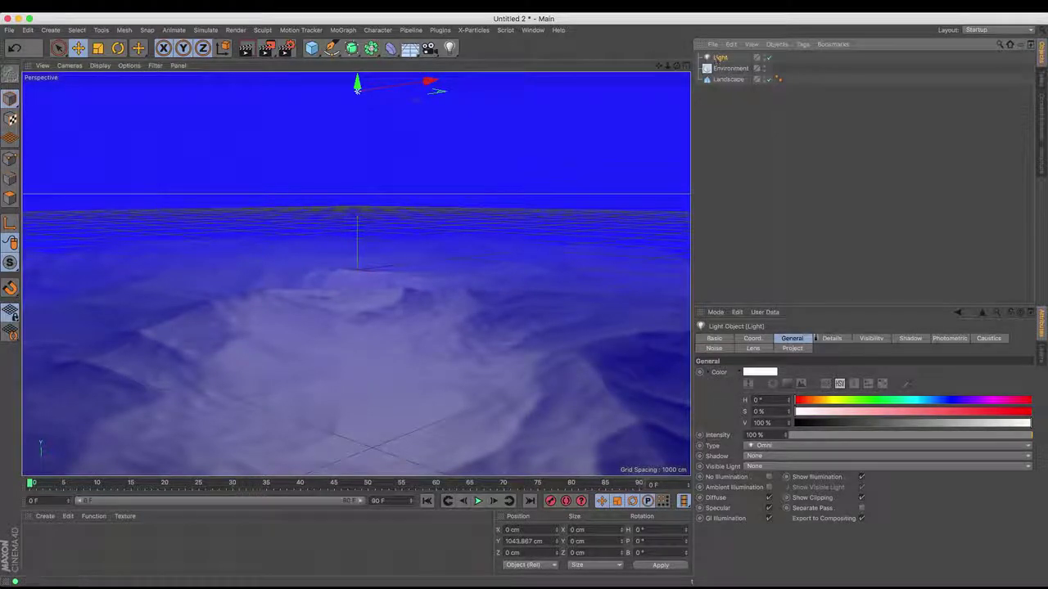
{"action": "left_click", "coordinate": [838, 446]}
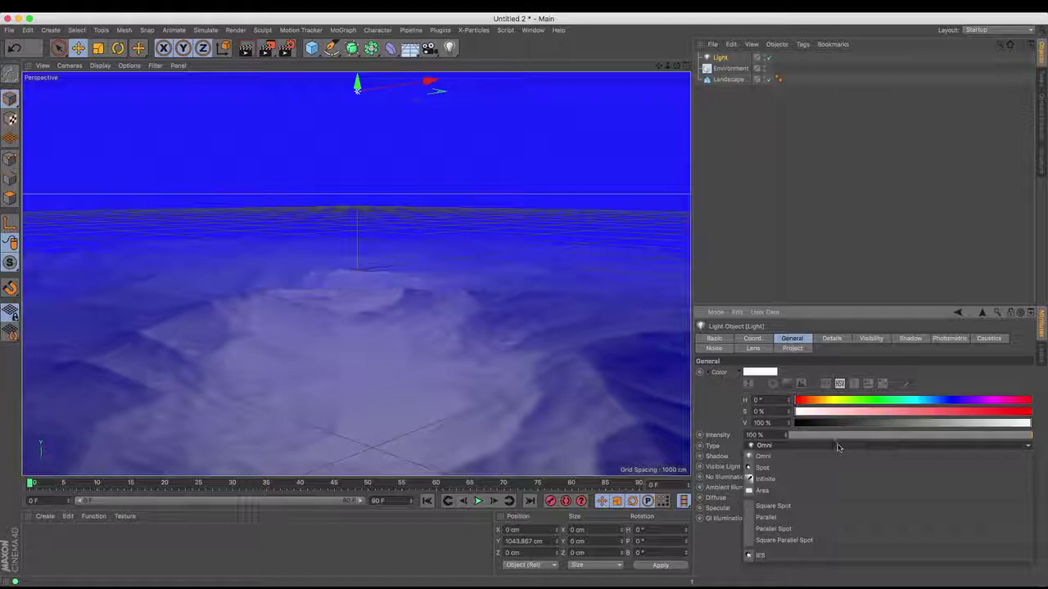
{"action": "left_click", "coordinate": [838, 491]}
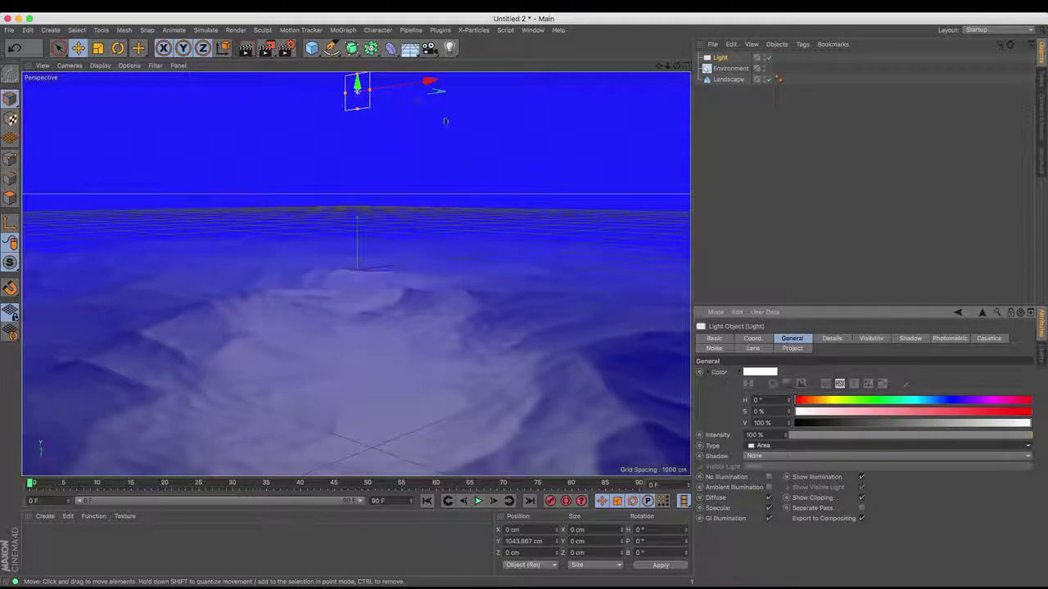
{"action": "left_click", "coordinate": [118, 47]}
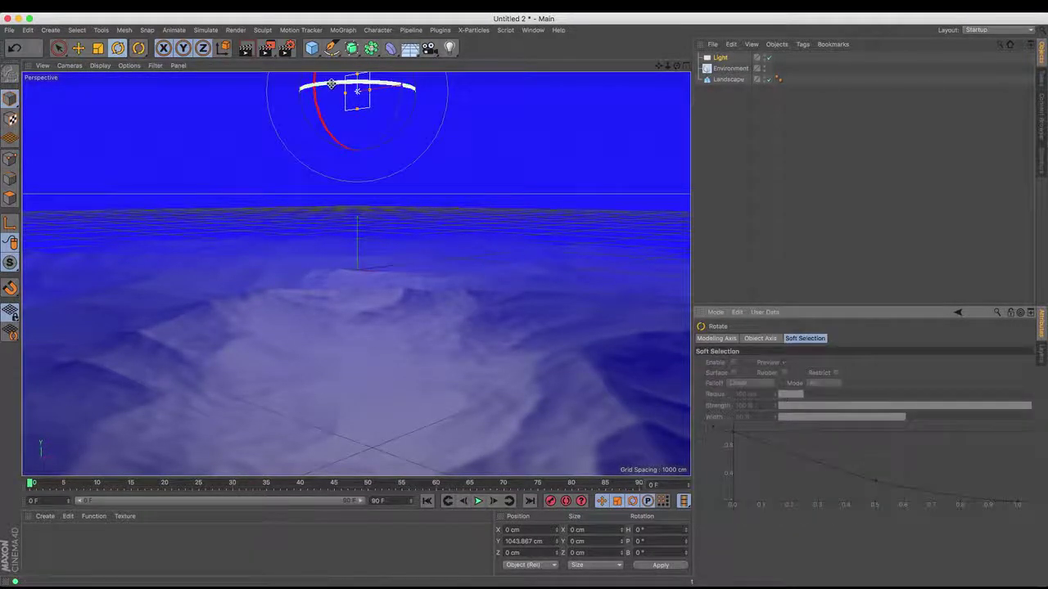
{"action": "left_click_drag", "start_coordinate": [331, 83], "coordinate": [365, 136]}
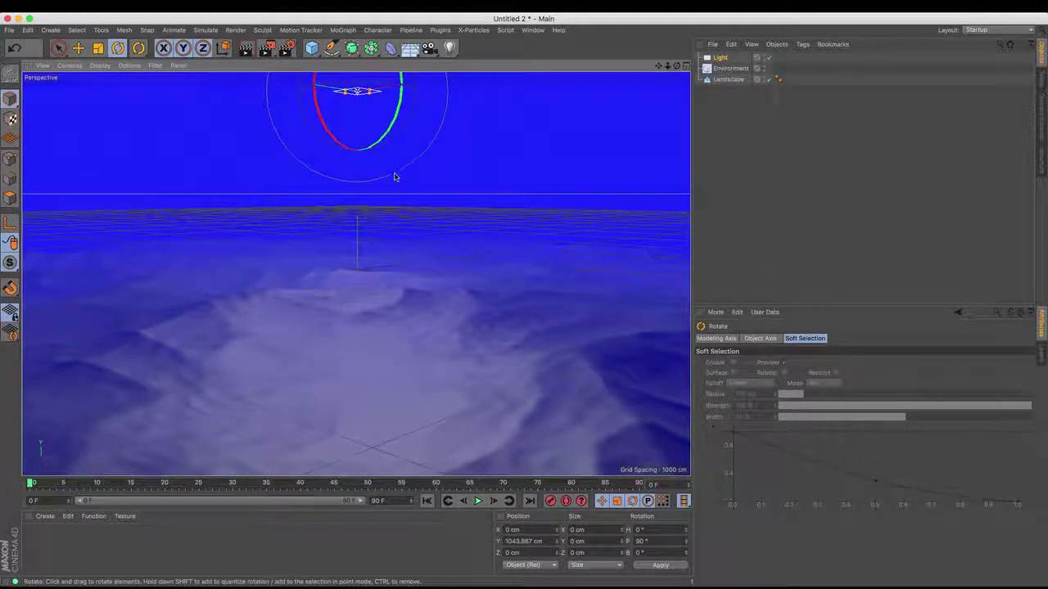
{"action": "left_click", "coordinate": [724, 59]}
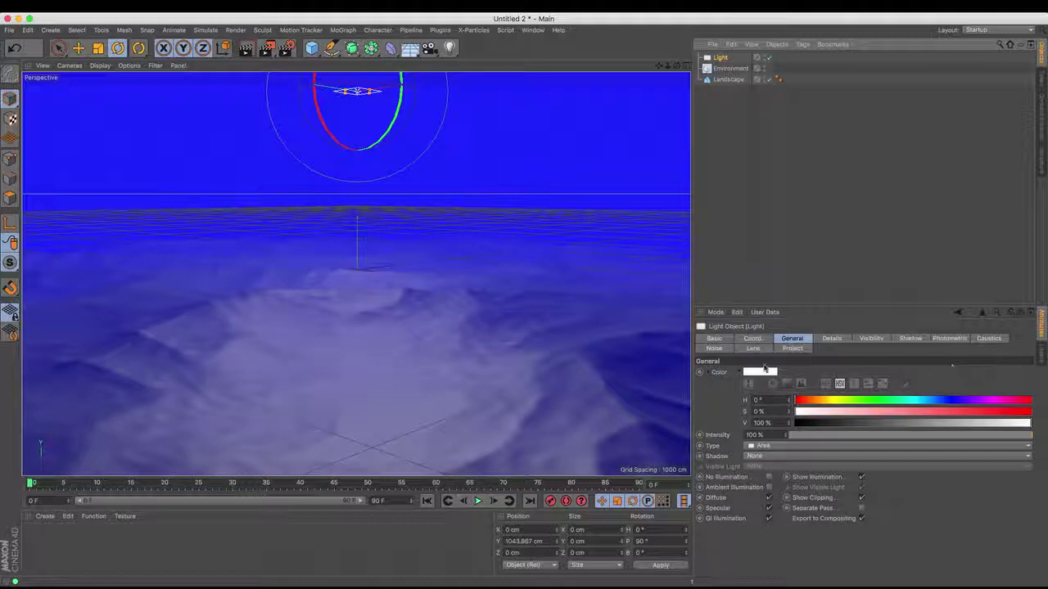
Set the light's noise to Illumination with Hard Turbulence type, rendering a preview.
{"action": "left_click", "coordinate": [715, 348]}
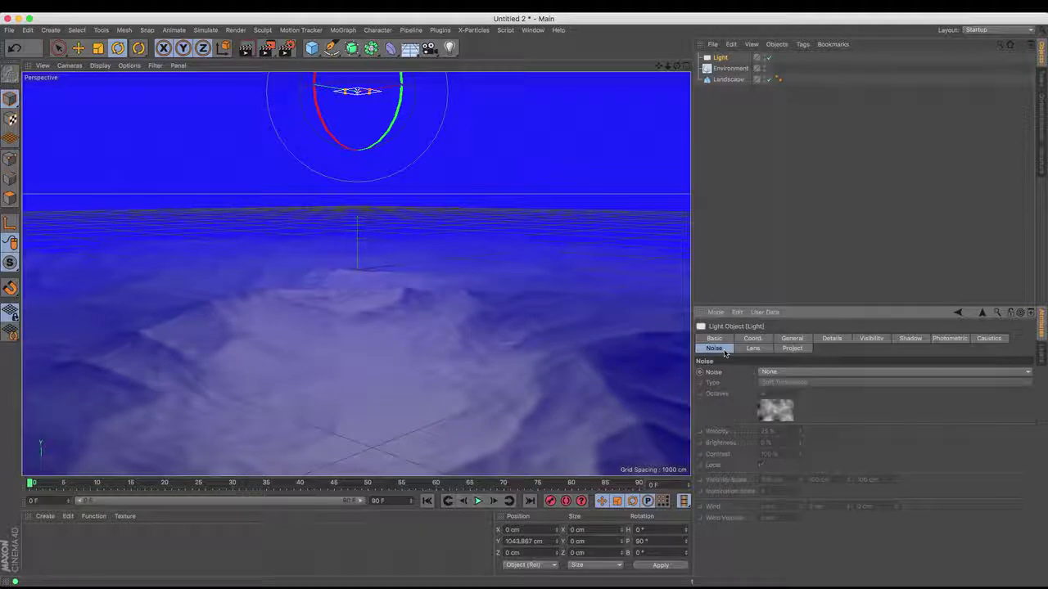
{"action": "left_click", "coordinate": [831, 375]}
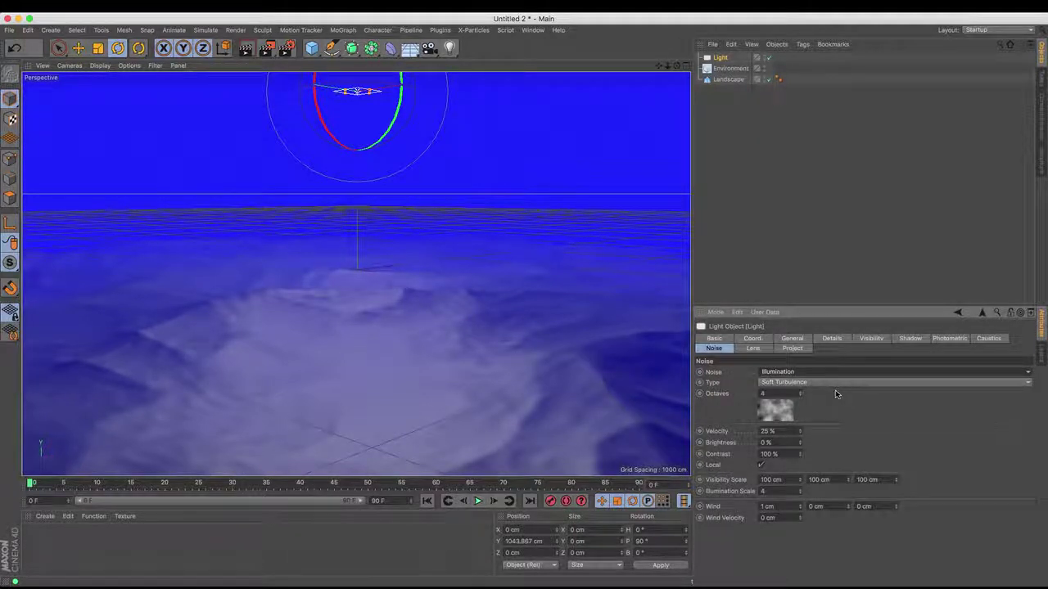
{"action": "key", "text": "super+r"}
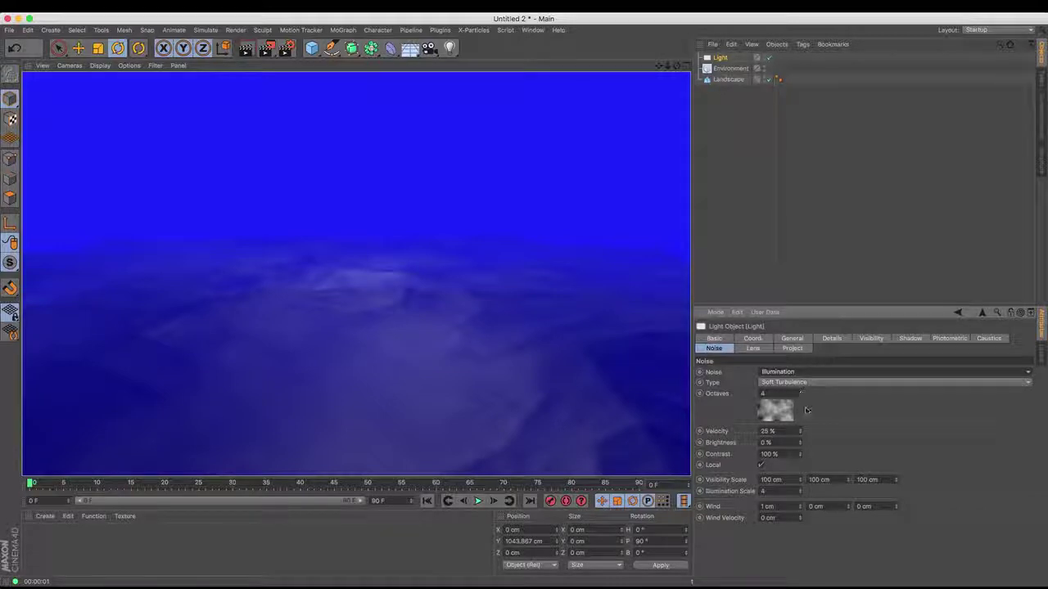
{"action": "left_click", "coordinate": [834, 383]}
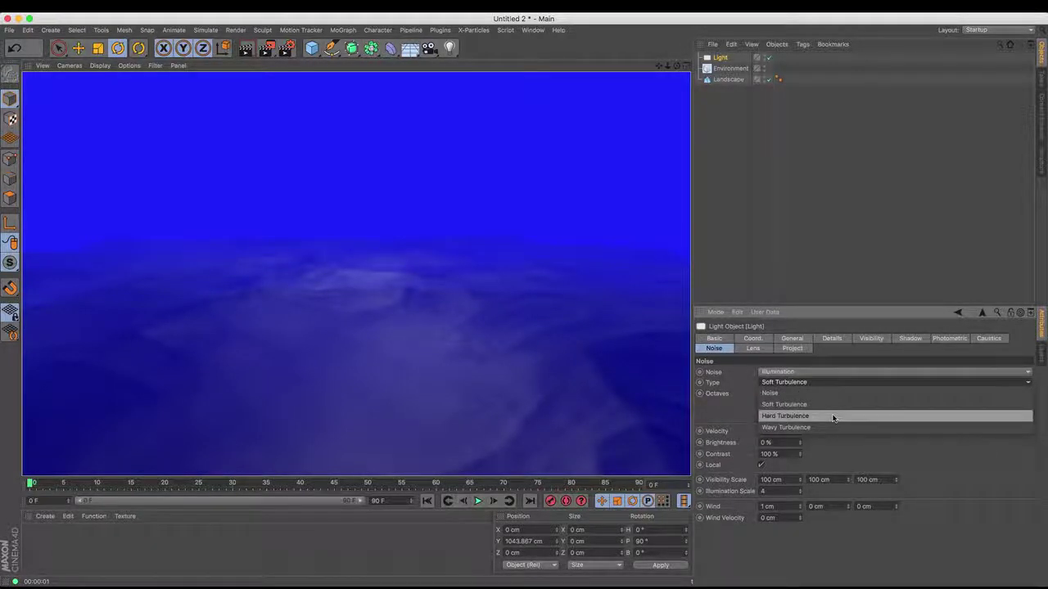
{"action": "left_click", "coordinate": [834, 417]}
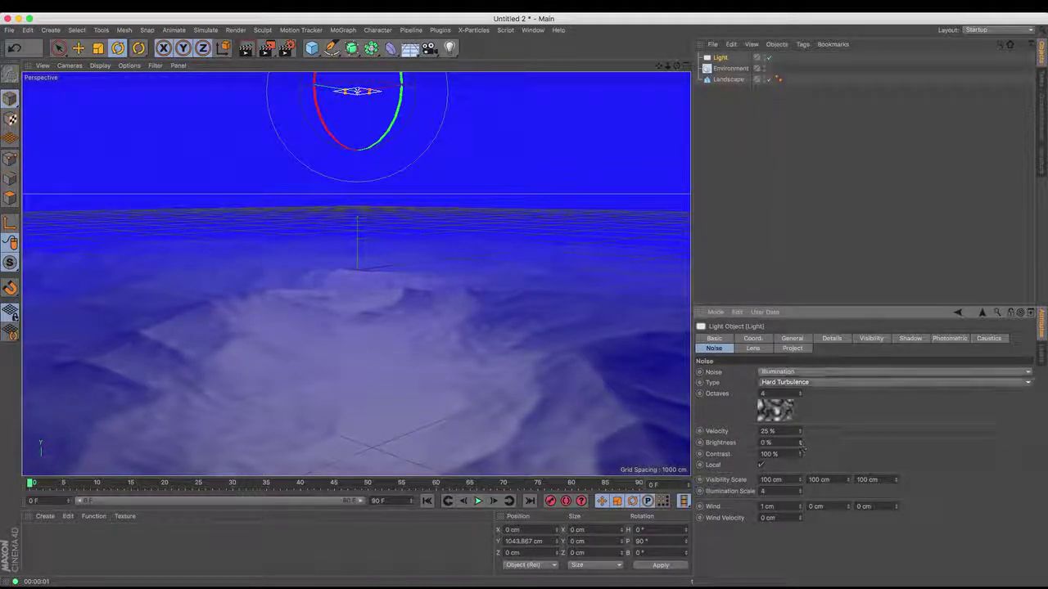
Set noise brightness to 100 % and contrast to -200 %, then render a preview.
{"action": "left_click_drag", "start_coordinate": [800, 443], "coordinate": [787, 449]}
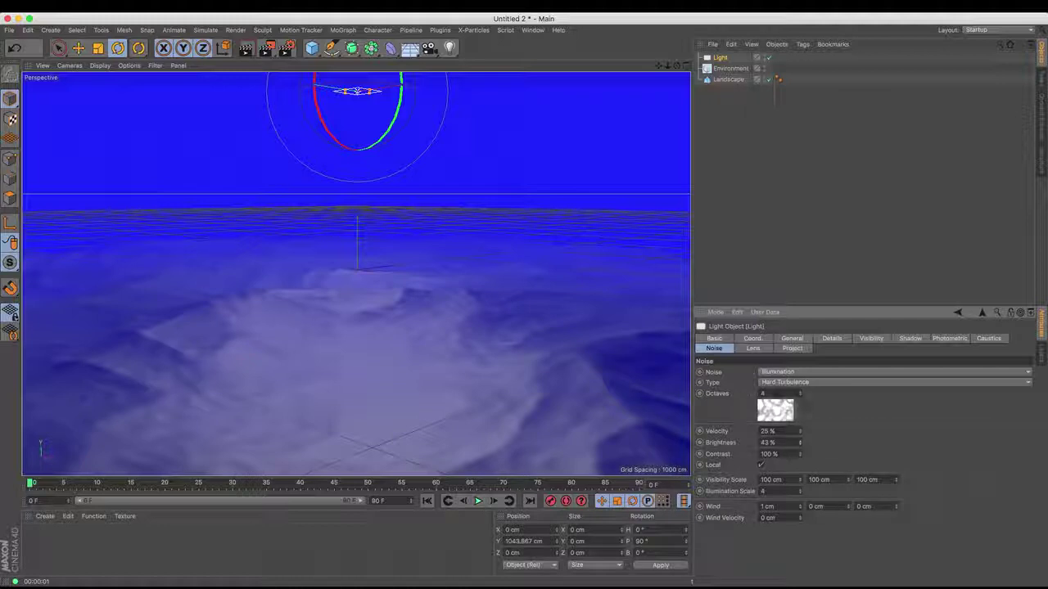
{"action": "double_click", "coordinate": [772, 442]}
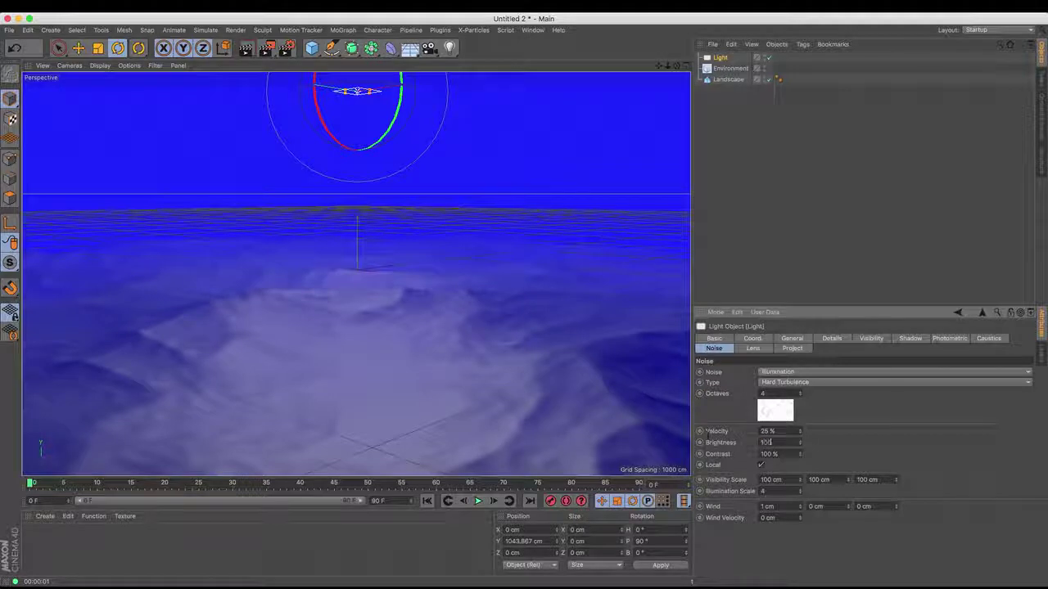
{"action": "key", "text": "Return"}
{"action": "left_click", "coordinate": [801, 457]}
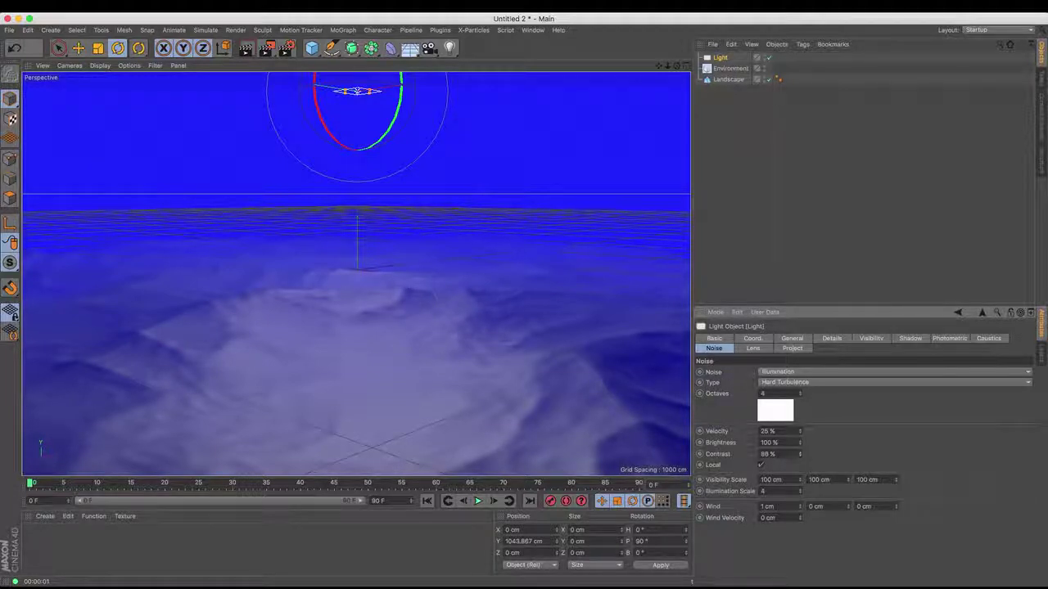
{"action": "left_click_drag", "start_coordinate": [801, 455], "coordinate": [800, 542]}
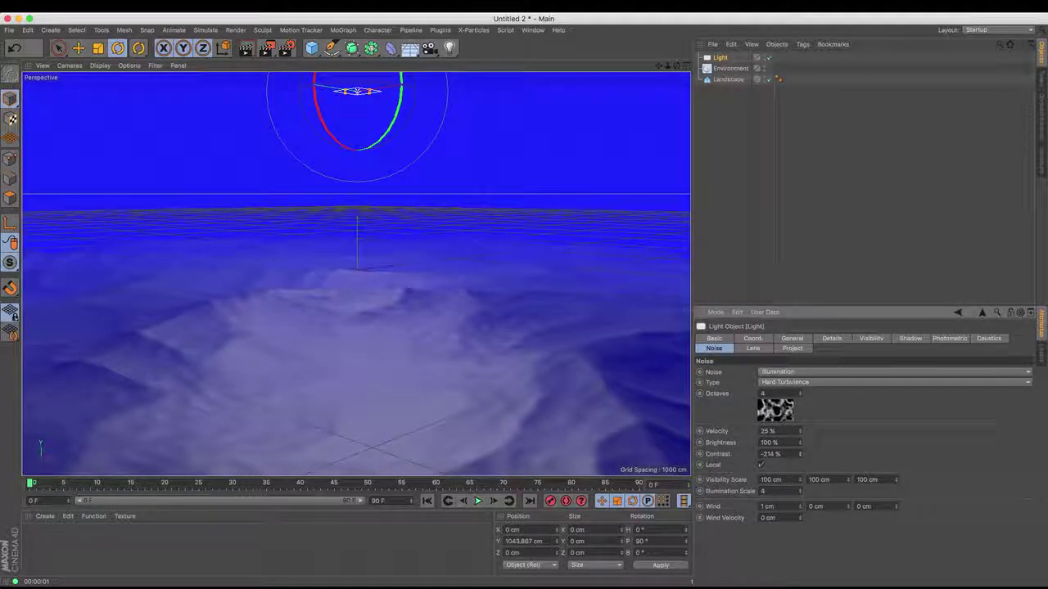
{"action": "double_click", "coordinate": [769, 453]}
{"action": "type", "text": "200"}
{"action": "key", "text": "Return"}
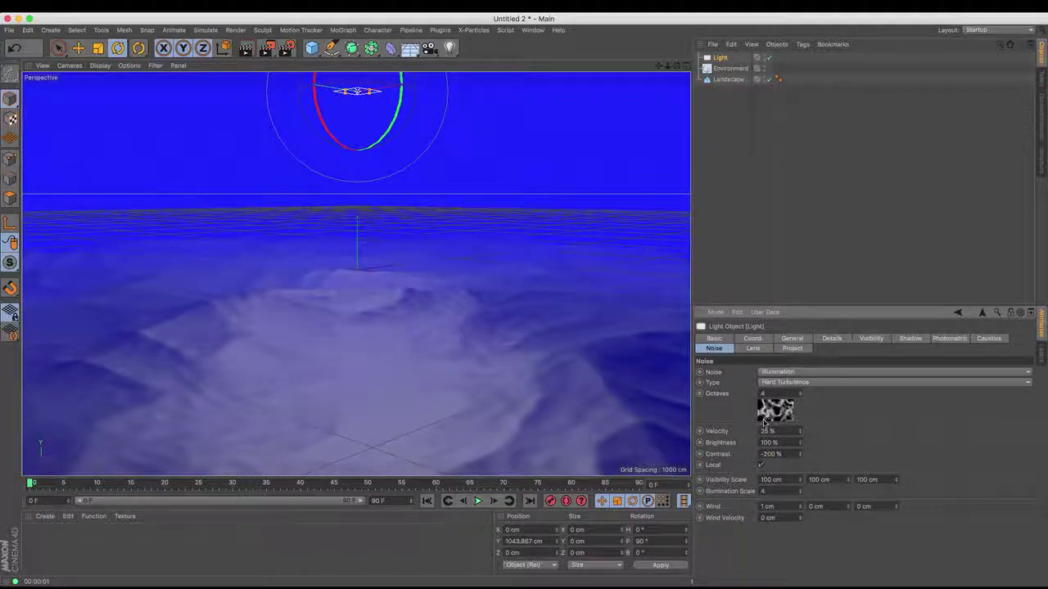
{"action": "left_click", "coordinate": [245, 48]}
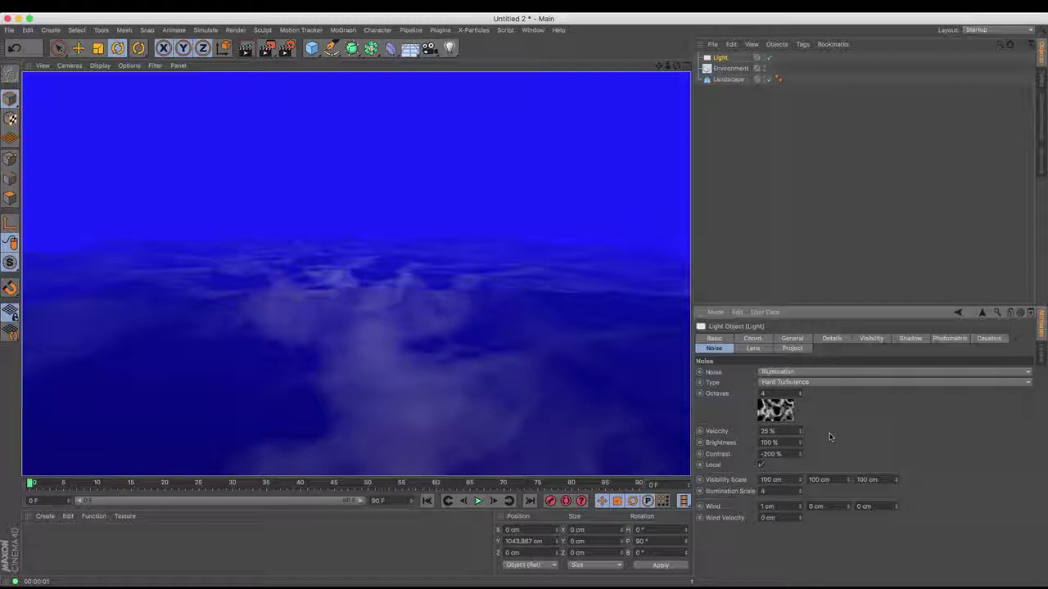
Lower the noise octaves to 1 and render a comparison preview.
{"action": "left_click", "coordinate": [802, 397]}
{"action": "left_click", "coordinate": [801, 397]}
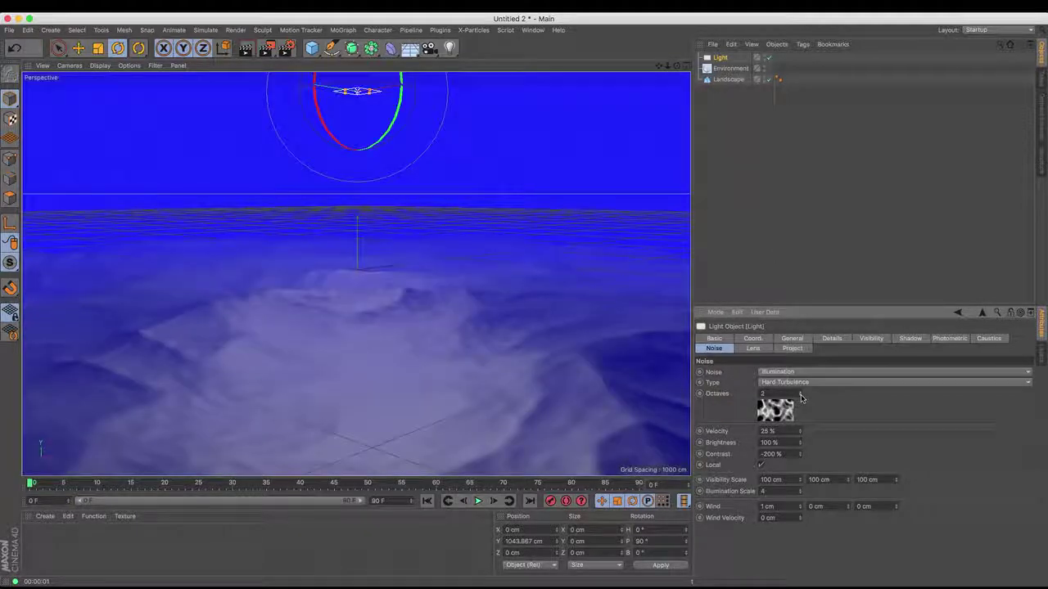
{"action": "left_click", "coordinate": [801, 397]}
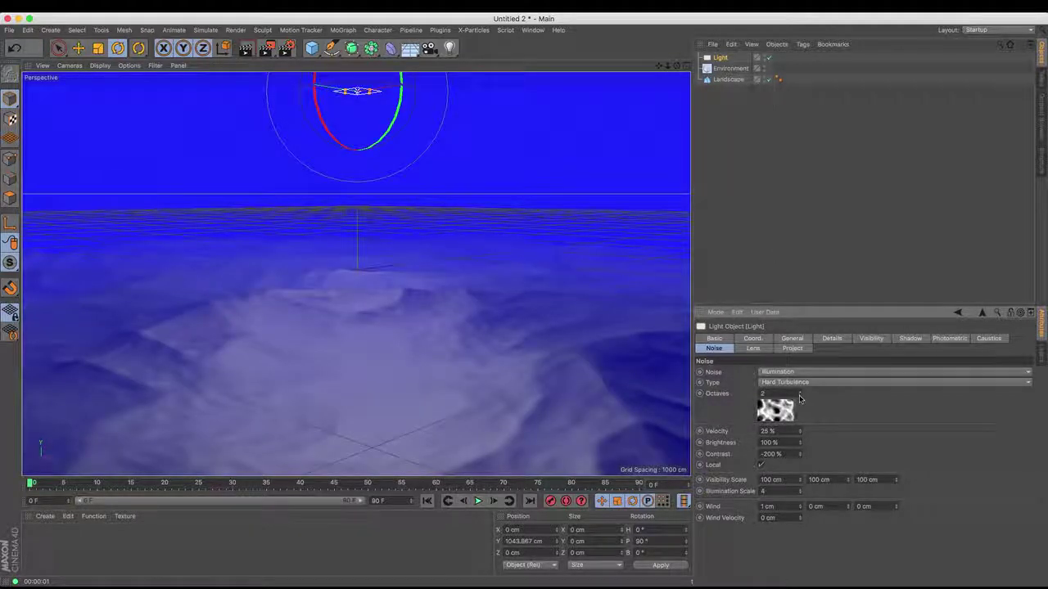
{"action": "left_click", "coordinate": [247, 50]}
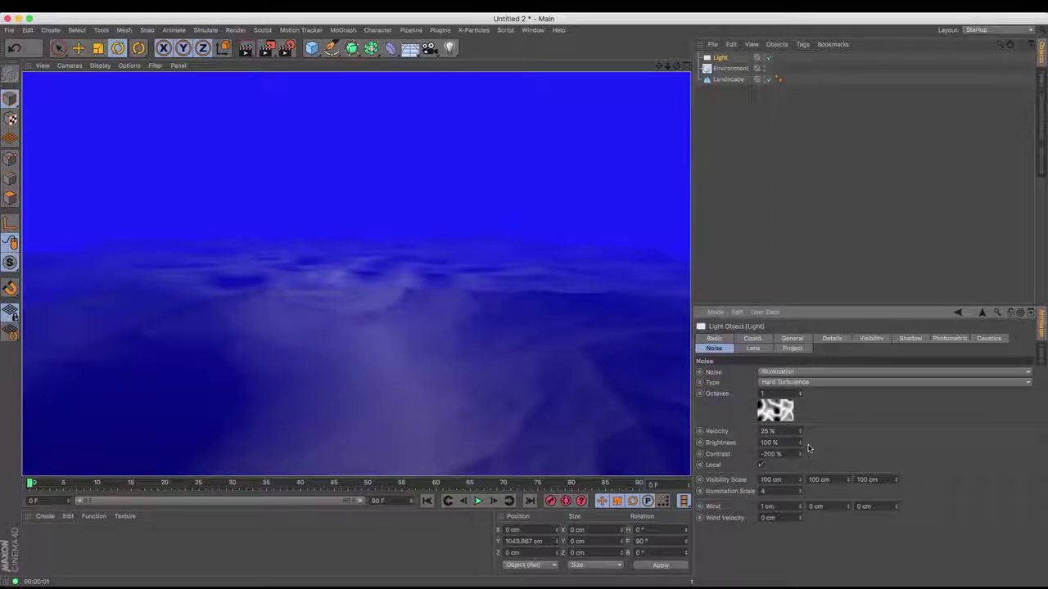
Restore 3 noise octaves, readjust the contrast, and render the final noise preview.
{"action": "left_click_drag", "start_coordinate": [800, 454], "coordinate": [800, 504]}
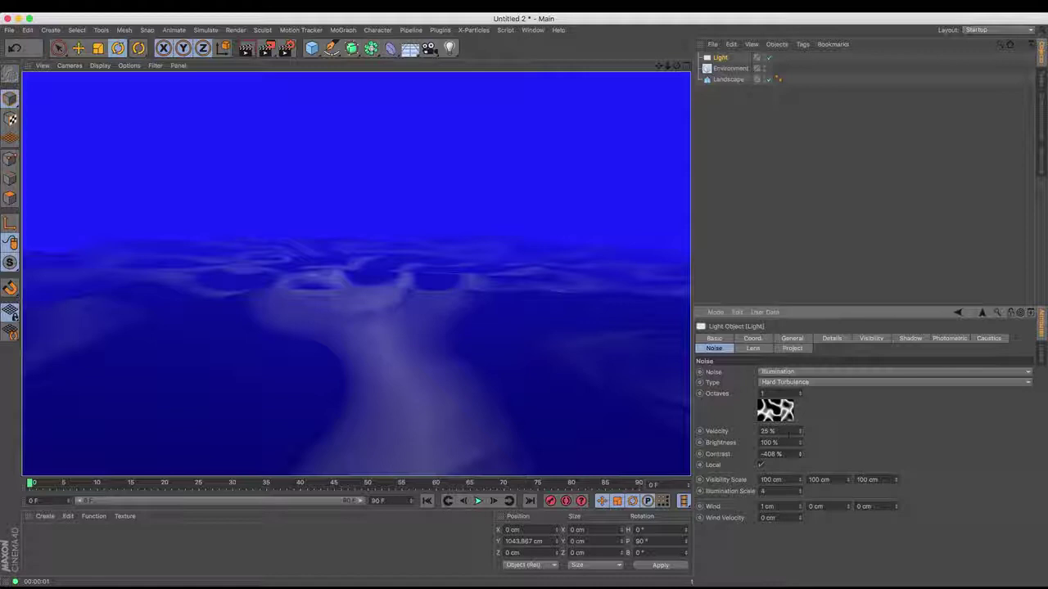
{"action": "left_click", "coordinate": [799, 393]}
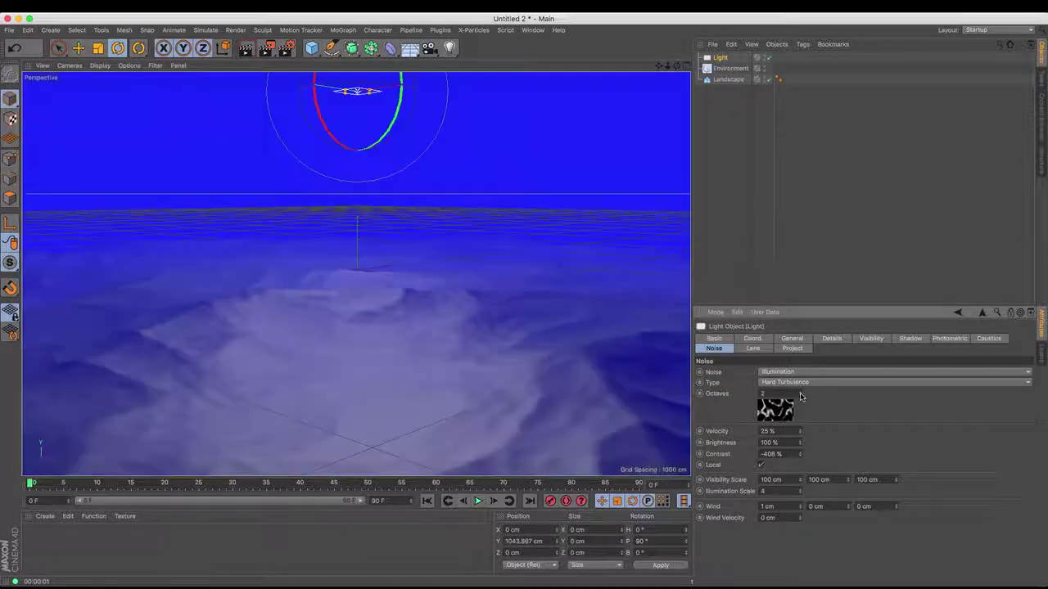
{"action": "left_click", "coordinate": [800, 393]}
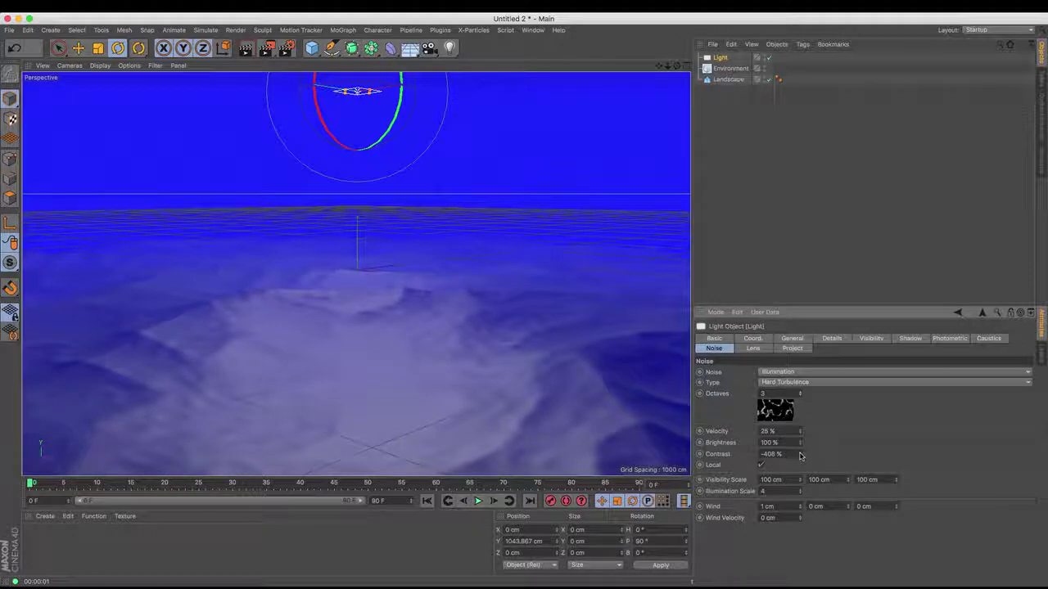
{"action": "left_click_drag", "start_coordinate": [800, 453], "coordinate": [835, 454]}
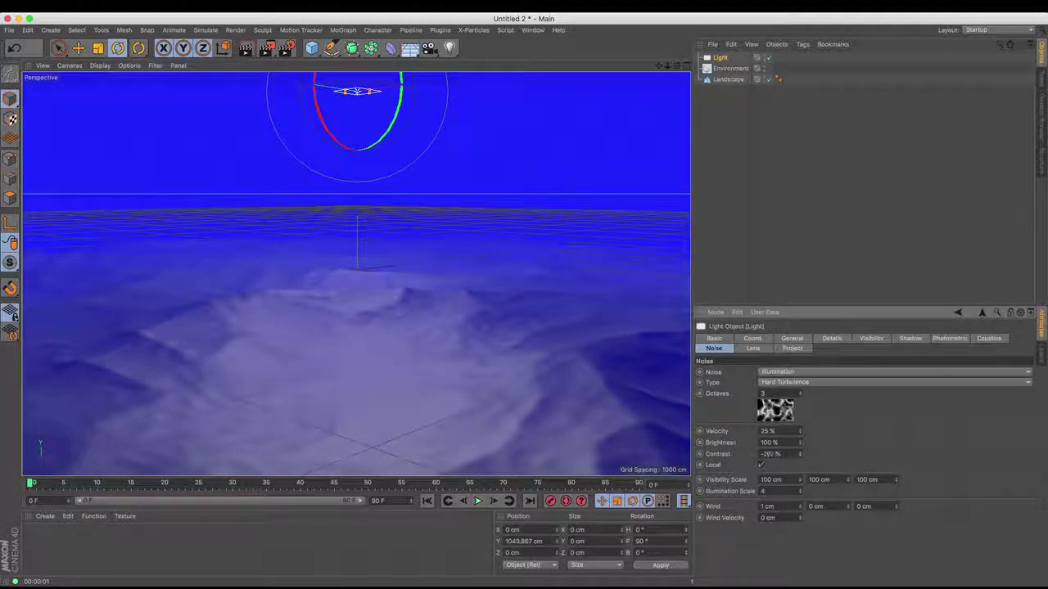
{"action": "double_click", "coordinate": [766, 453]}
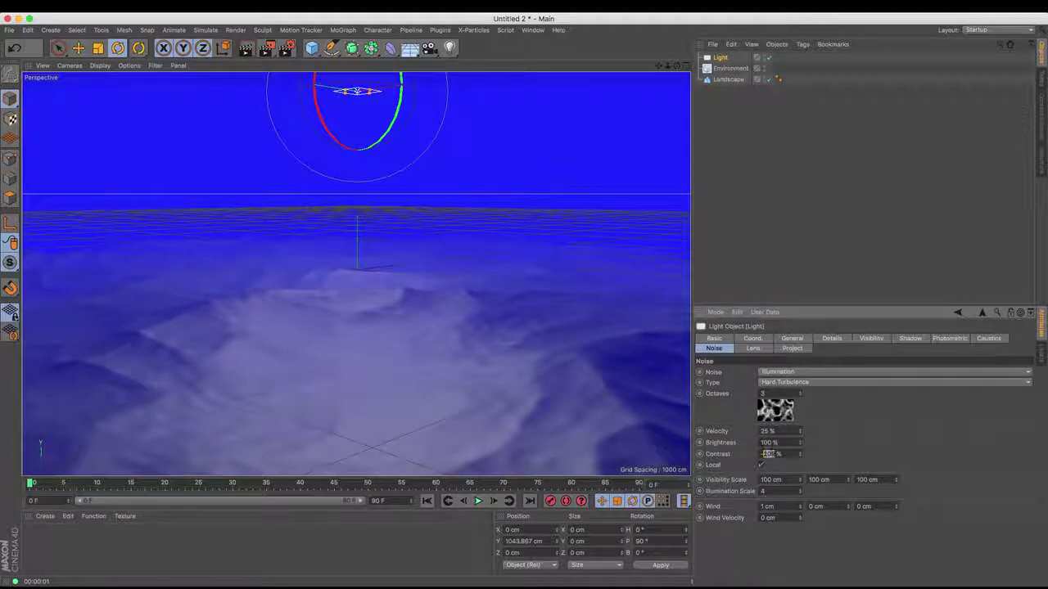
{"action": "type", "text": "-4"}
{"action": "left_click", "coordinate": [247, 49]}
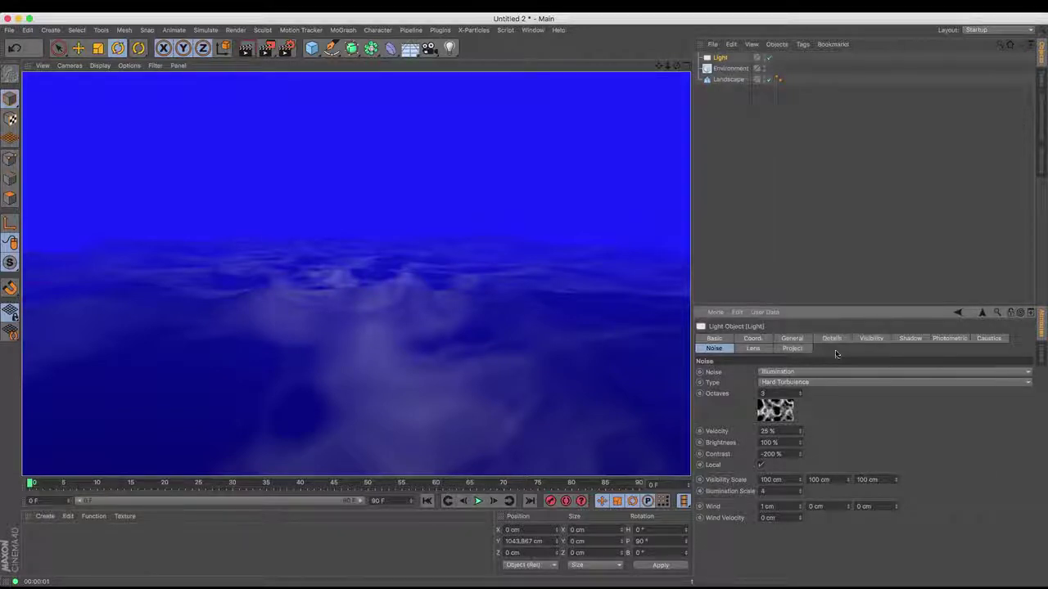
Tint the light pale blue (H 234°, S 56 %) and render a preview.
{"action": "left_click", "coordinate": [792, 338]}
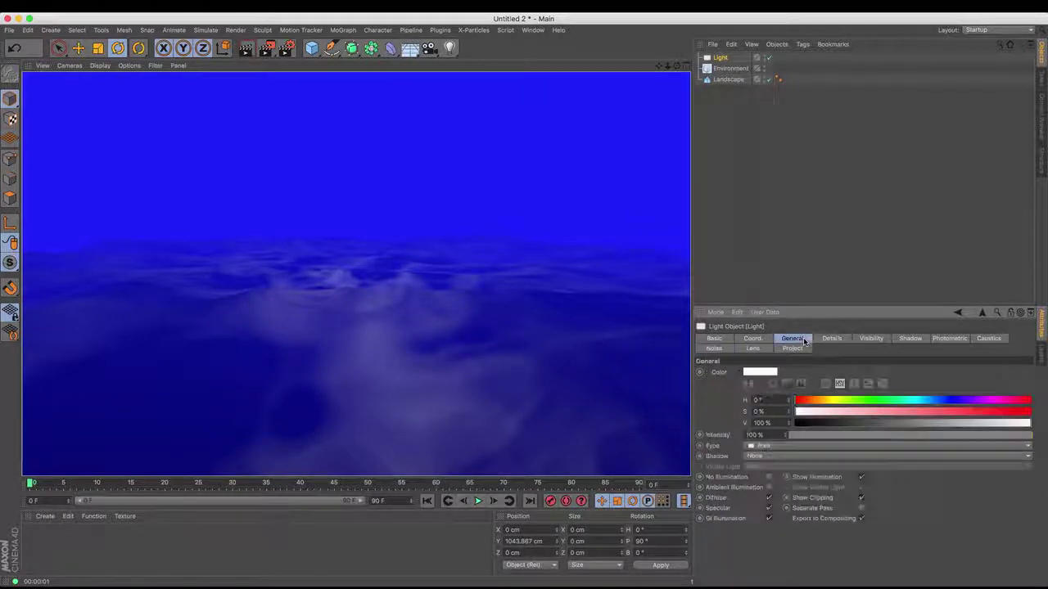
{"action": "left_click", "coordinate": [948, 400]}
{"action": "left_click", "coordinate": [927, 412]}
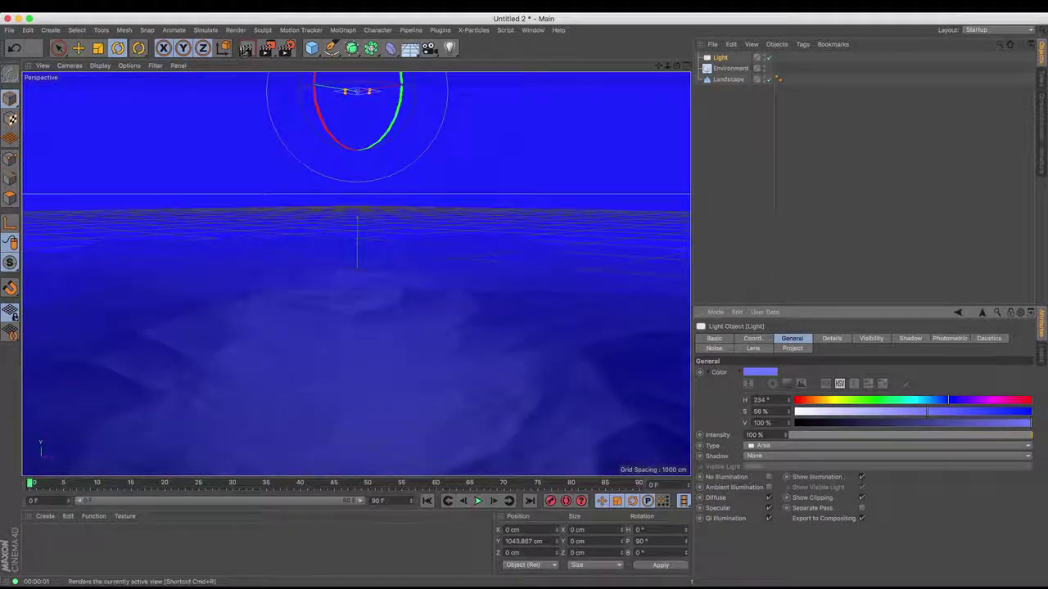
{"action": "left_click", "coordinate": [245, 48]}
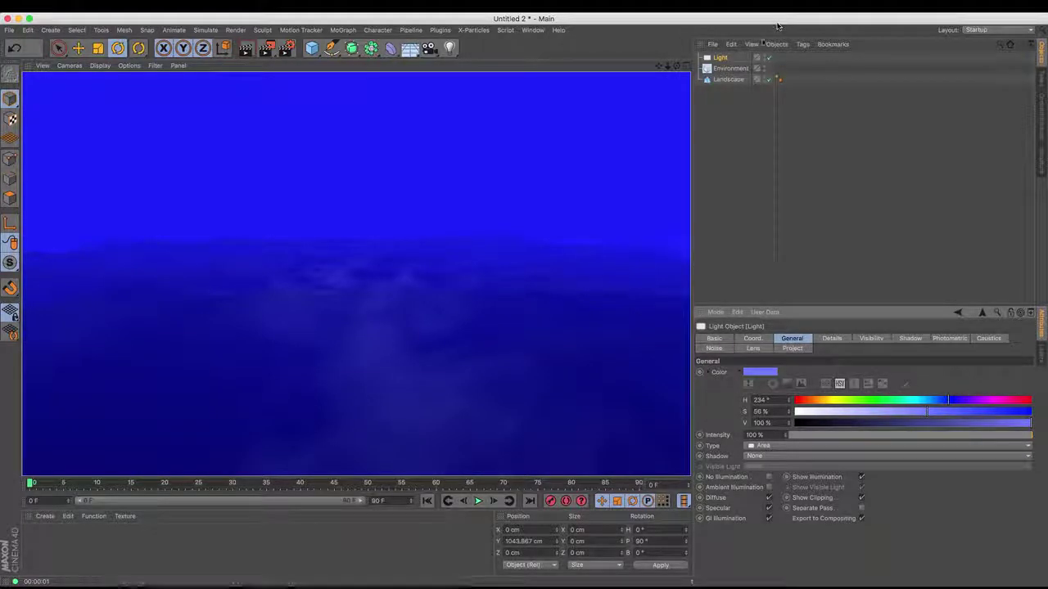
Darken the Environment fog colour to 48 % value navy and render a preview.
{"action": "left_click", "coordinate": [733, 70]}
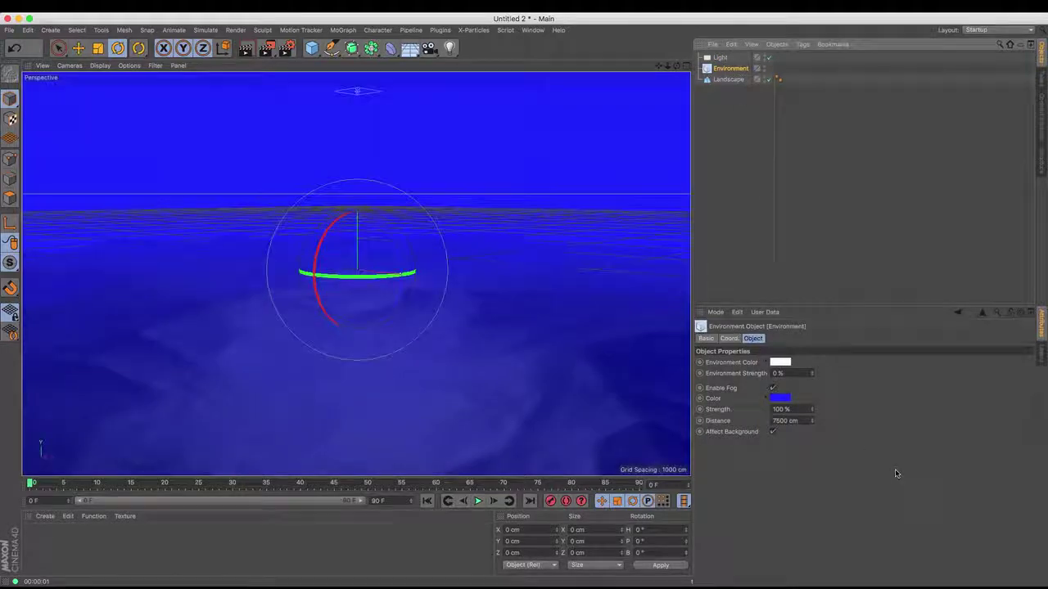
{"action": "left_click", "coordinate": [779, 398]}
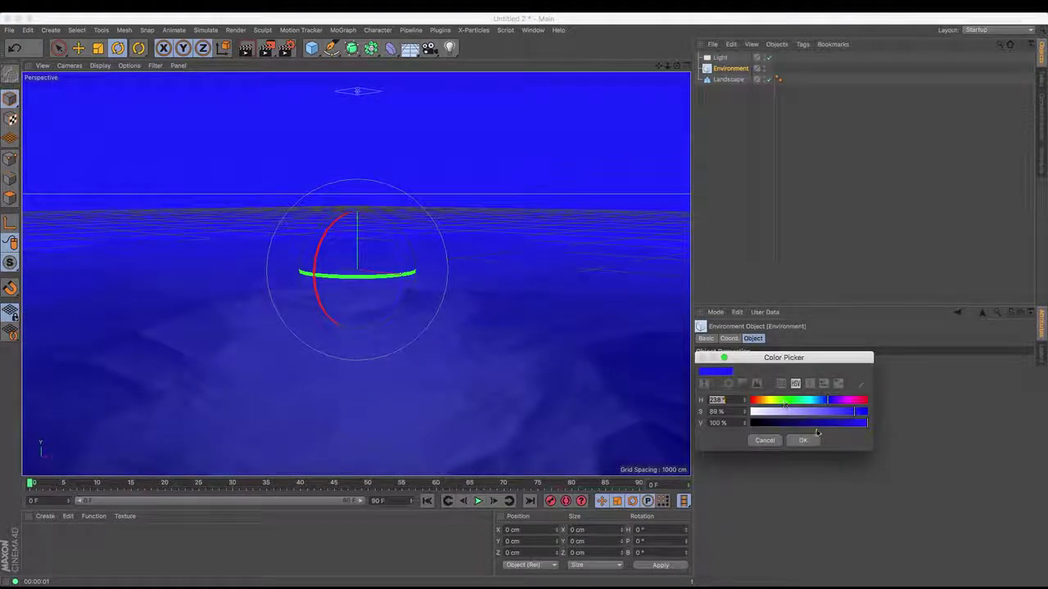
{"action": "left_click", "coordinate": [807, 424]}
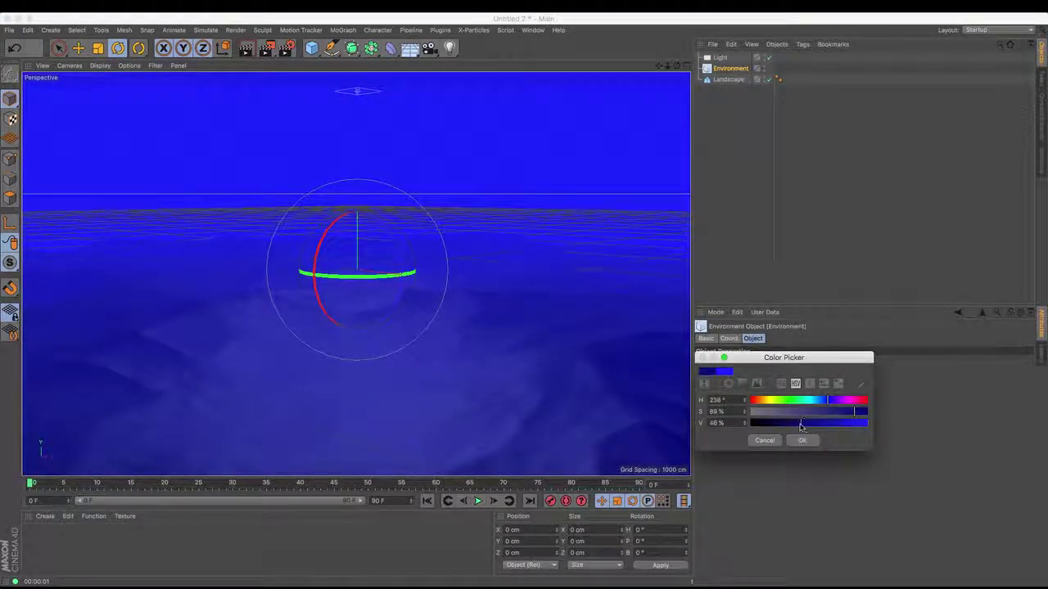
{"action": "left_click", "coordinate": [802, 441]}
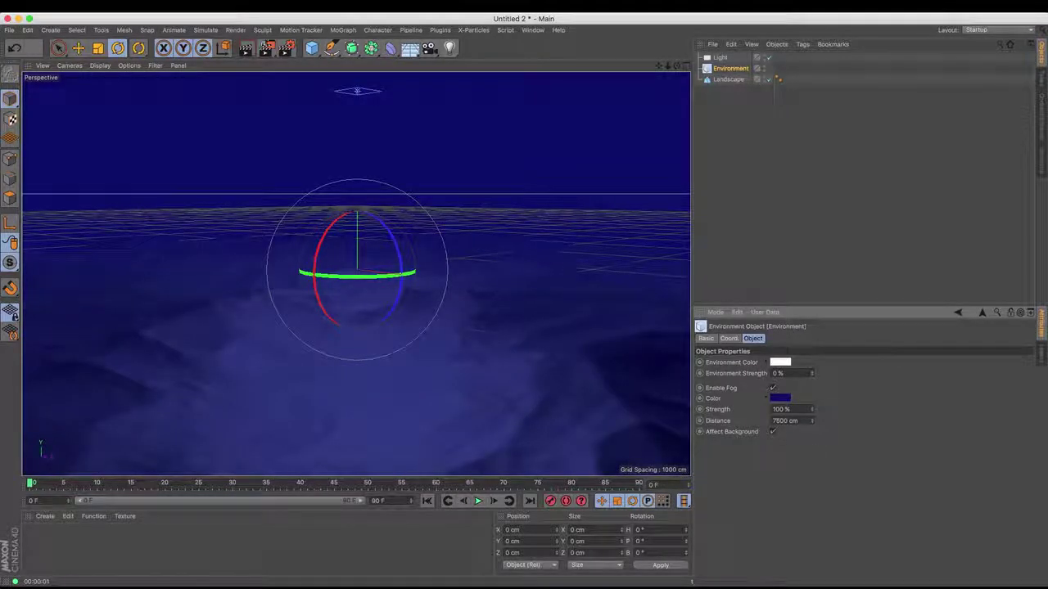
{"action": "left_click", "coordinate": [245, 48]}
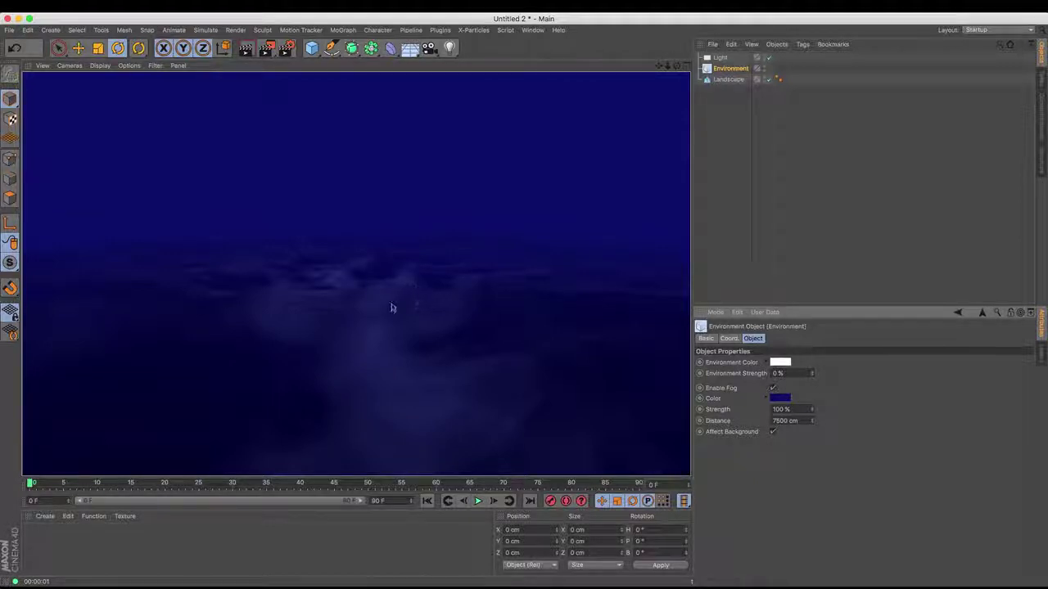
Raise the light's intensity to 168 % and render the viewport with Ctrl+R.
{"action": "left_click", "coordinate": [720, 57]}
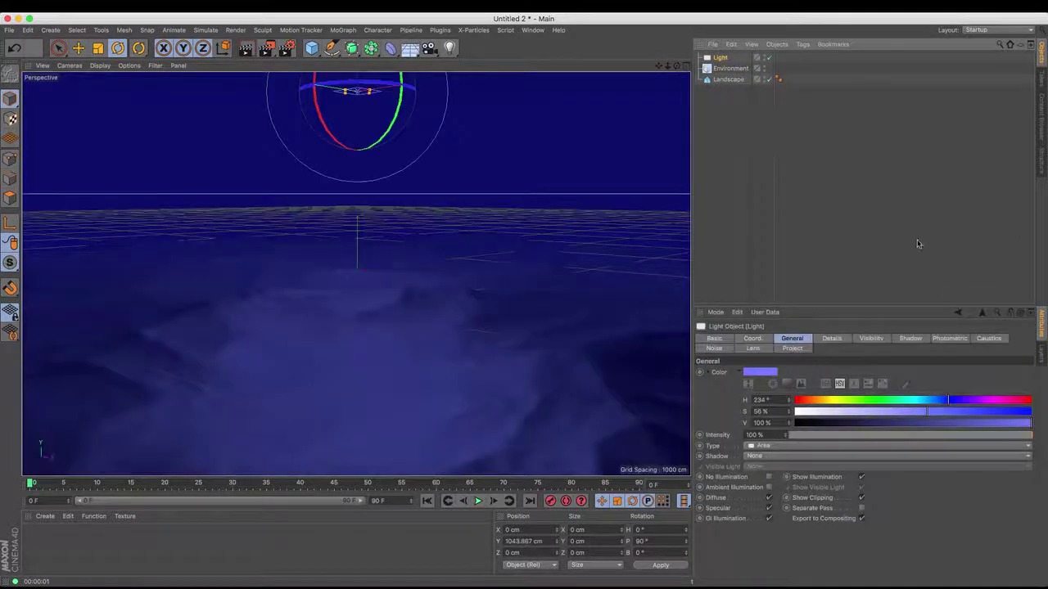
{"action": "left_click_drag", "start_coordinate": [926, 412], "coordinate": [900, 416]}
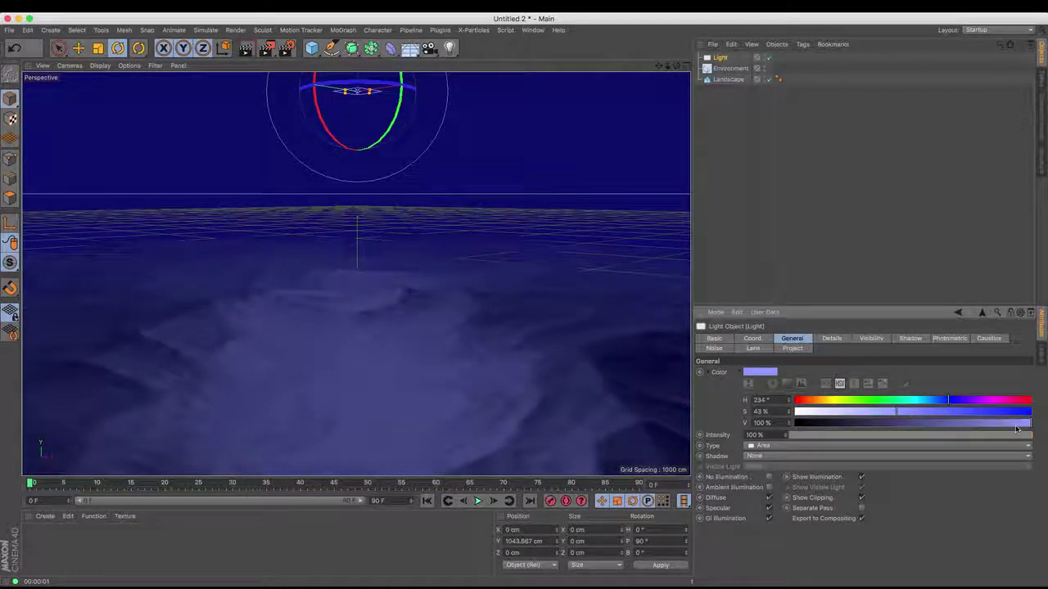
{"action": "left_click_drag", "start_coordinate": [900, 414], "coordinate": [927, 413]}
{"action": "left_click_drag", "start_coordinate": [786, 436], "coordinate": [826, 435]}
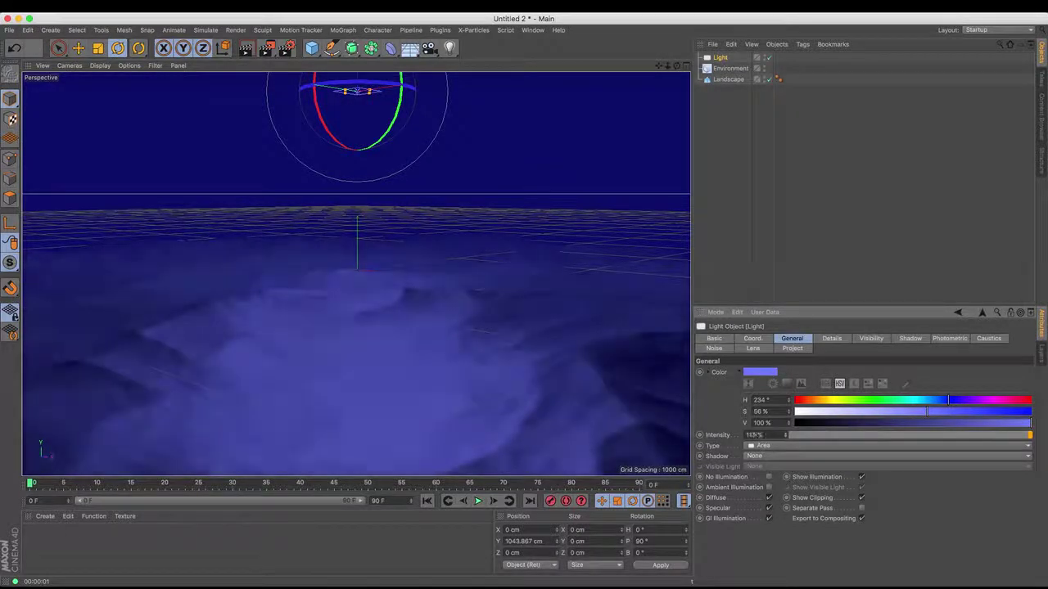
{"action": "key", "text": "ctrl+r"}
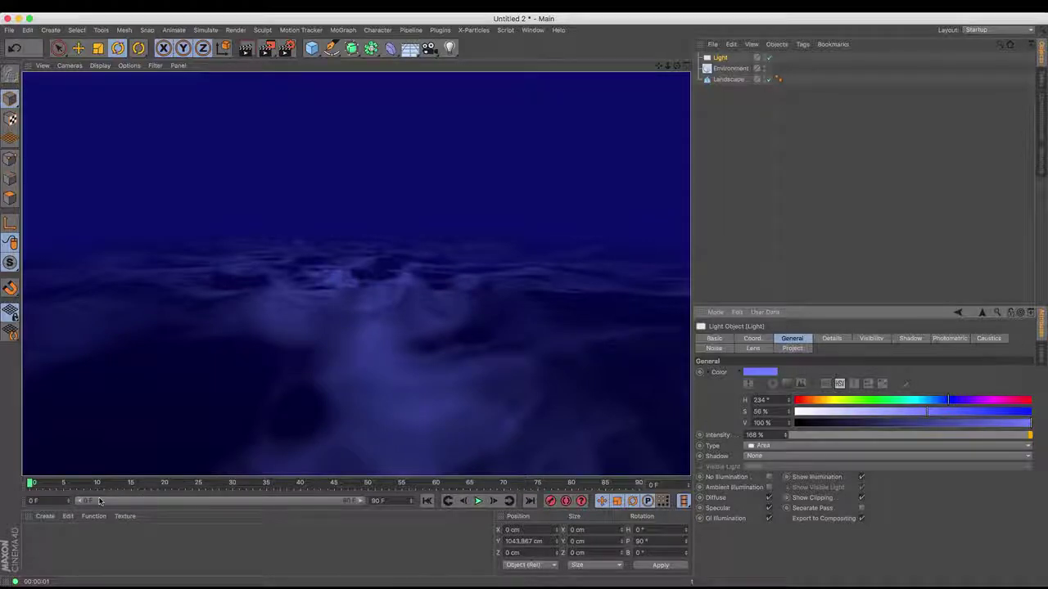
Create material Mat, edit it in the Material Editor, and bring up the Color texture shader list.
{"action": "double_click", "coordinate": [38, 538]}
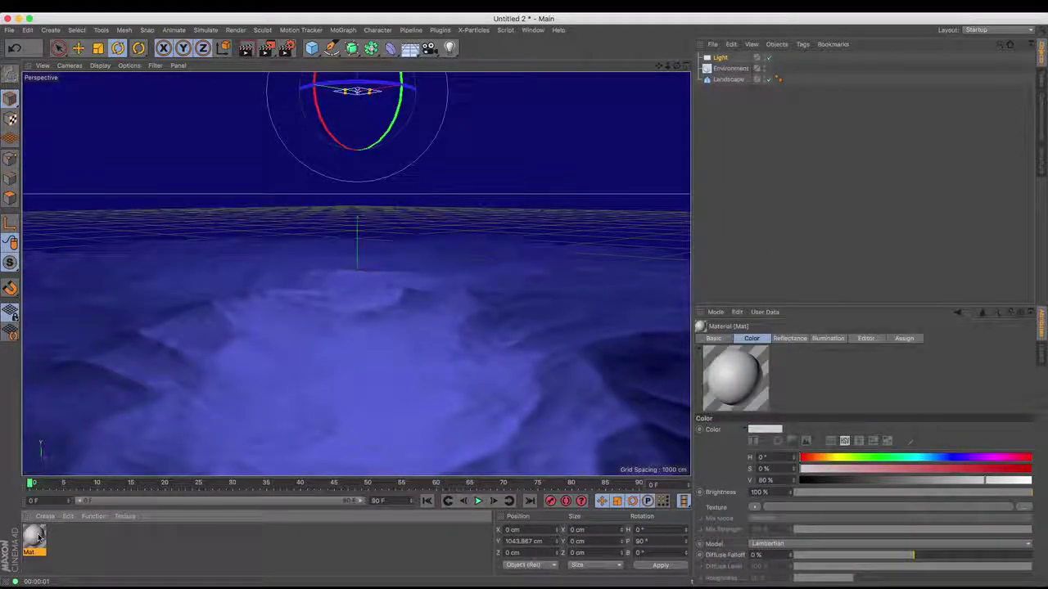
{"action": "double_click", "coordinate": [34, 538]}
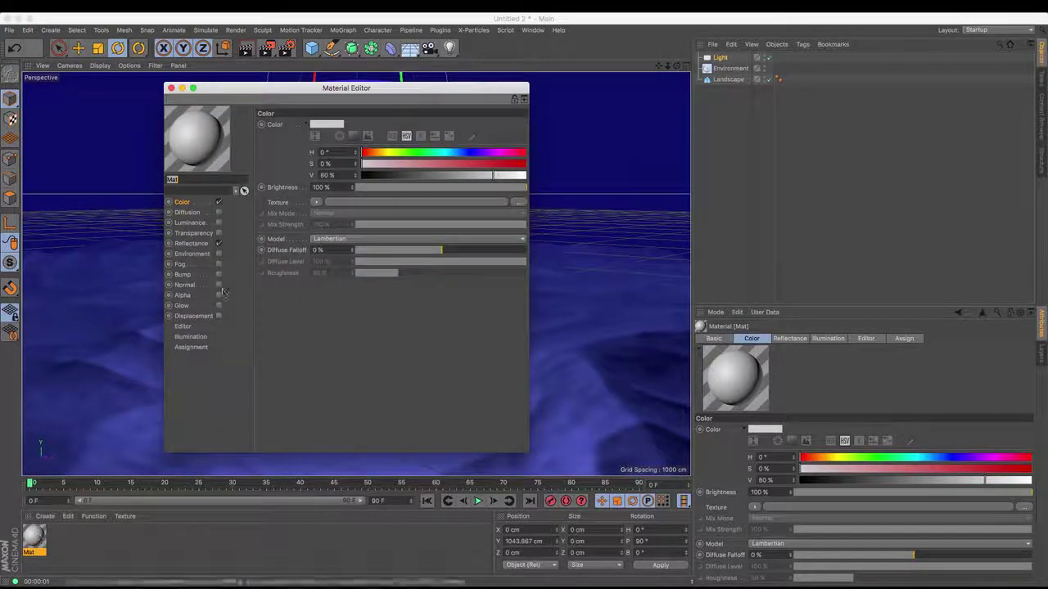
{"action": "left_click_drag", "start_coordinate": [226, 90], "coordinate": [292, 99]}
{"action": "left_click", "coordinate": [381, 213]}
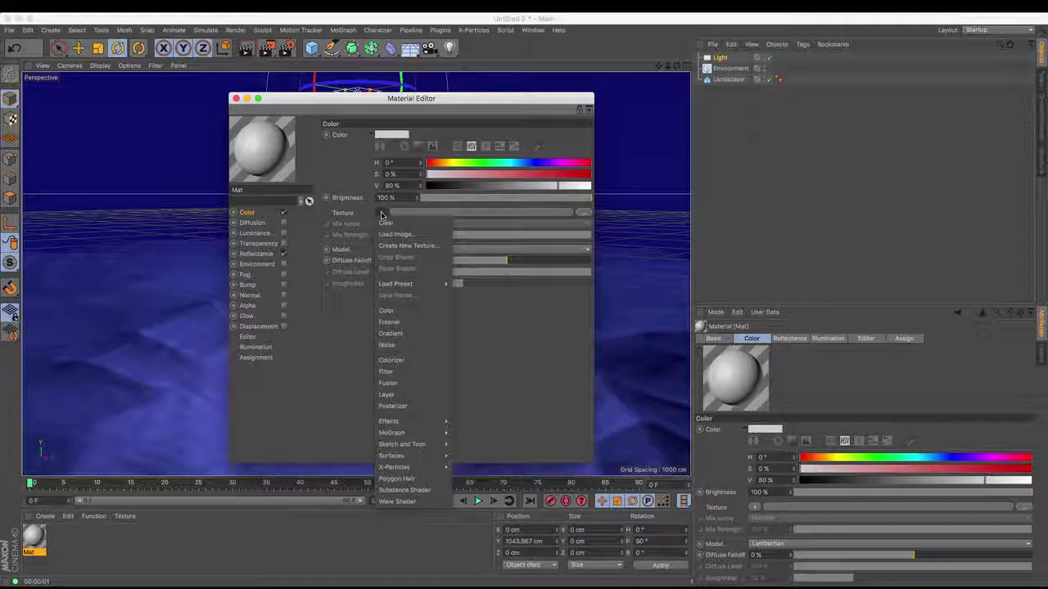
Load a Layer shader as Mat's colour texture and add a Fresnel layer to it.
{"action": "left_click", "coordinate": [407, 396]}
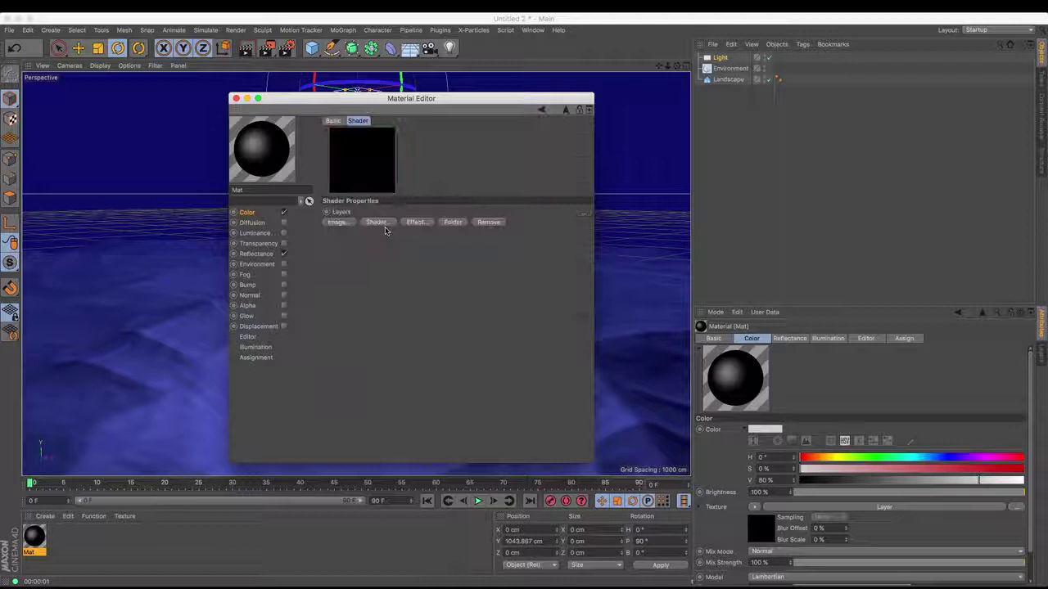
{"action": "left_click", "coordinate": [382, 226]}
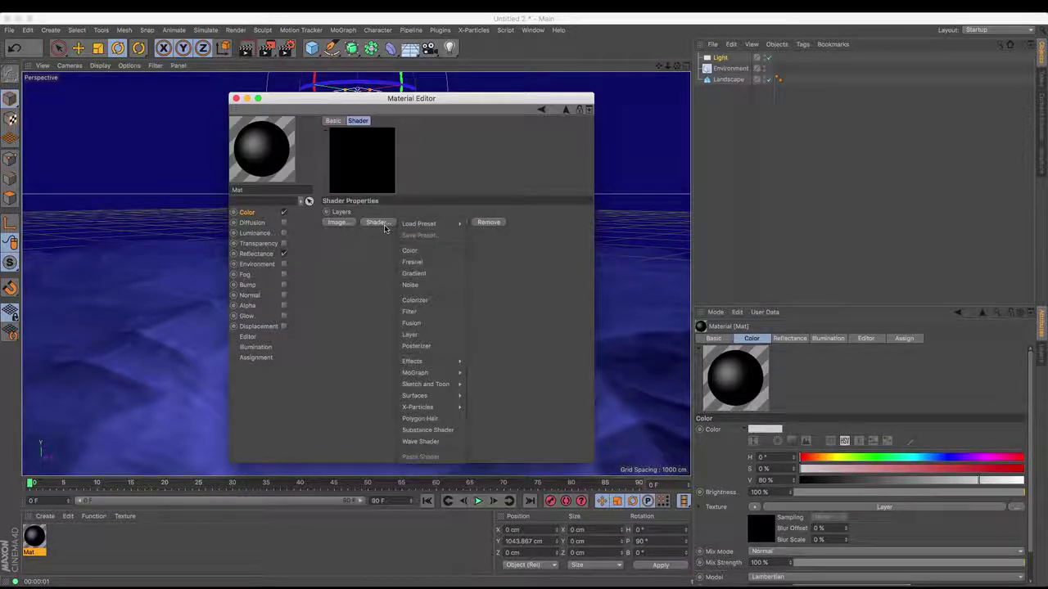
{"action": "left_click", "coordinate": [437, 263]}
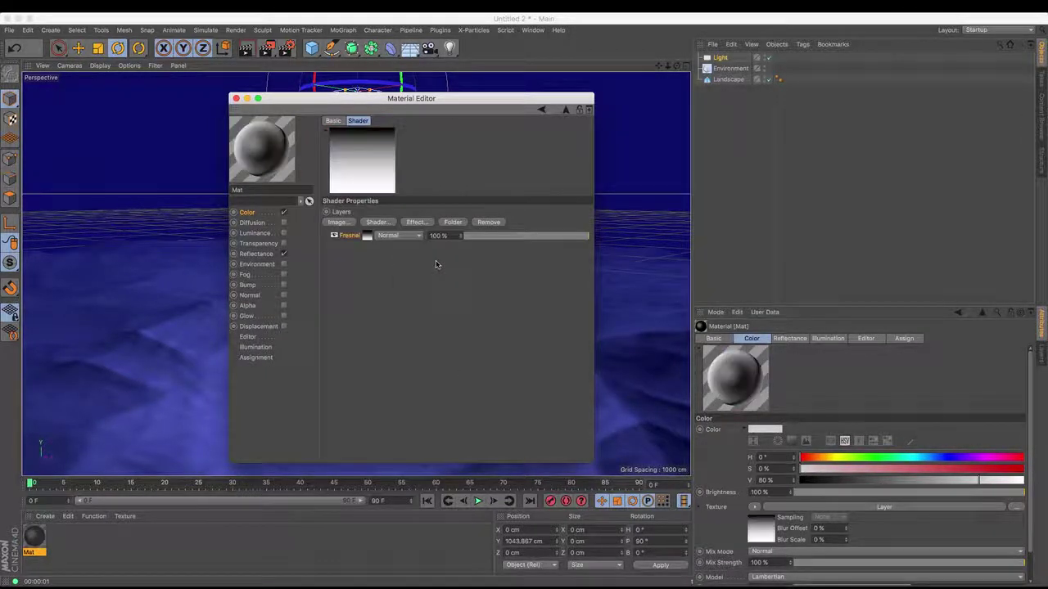
Change the Fresnel gradient's dark end to a dark gold (H 48°, S 97%, V 43%).
{"action": "left_click", "coordinate": [367, 237]}
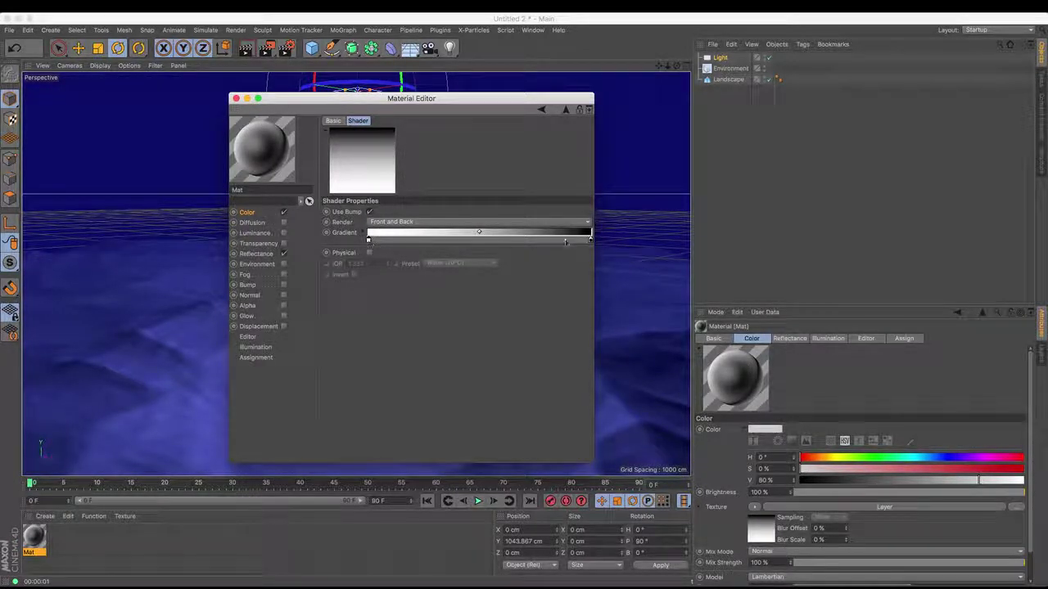
{"action": "double_click", "coordinate": [590, 240]}
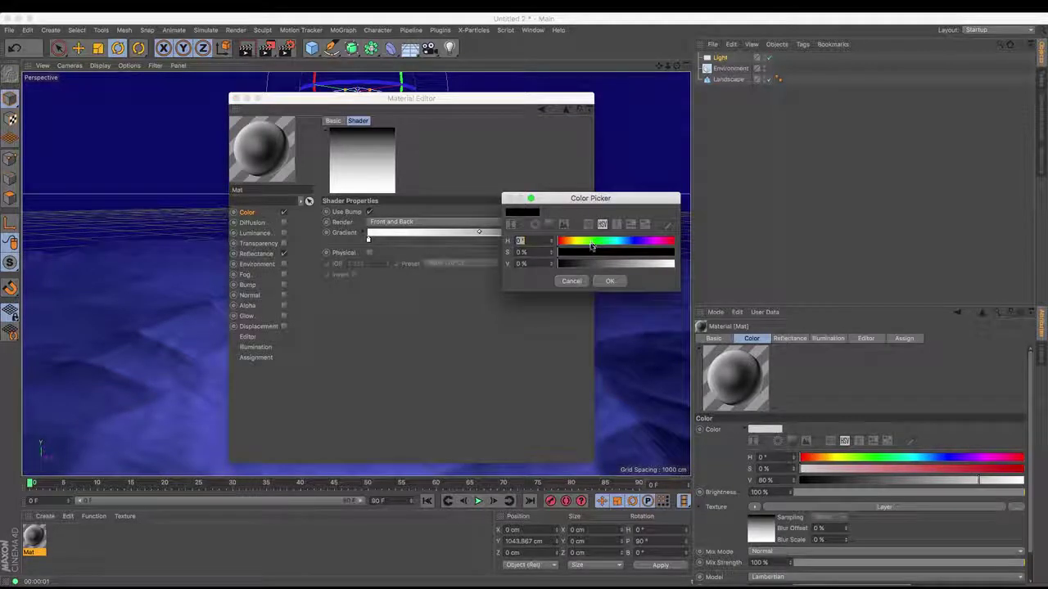
{"action": "mouse_move", "coordinate": [568, 253]}
{"action": "left_mouse_down"}
{"action": "mouse_move", "coordinate": [612, 253]}
{"action": "mouse_move", "coordinate": [576, 241]}
{"action": "left_mouse_up"}
{"action": "left_click", "coordinate": [643, 263]}
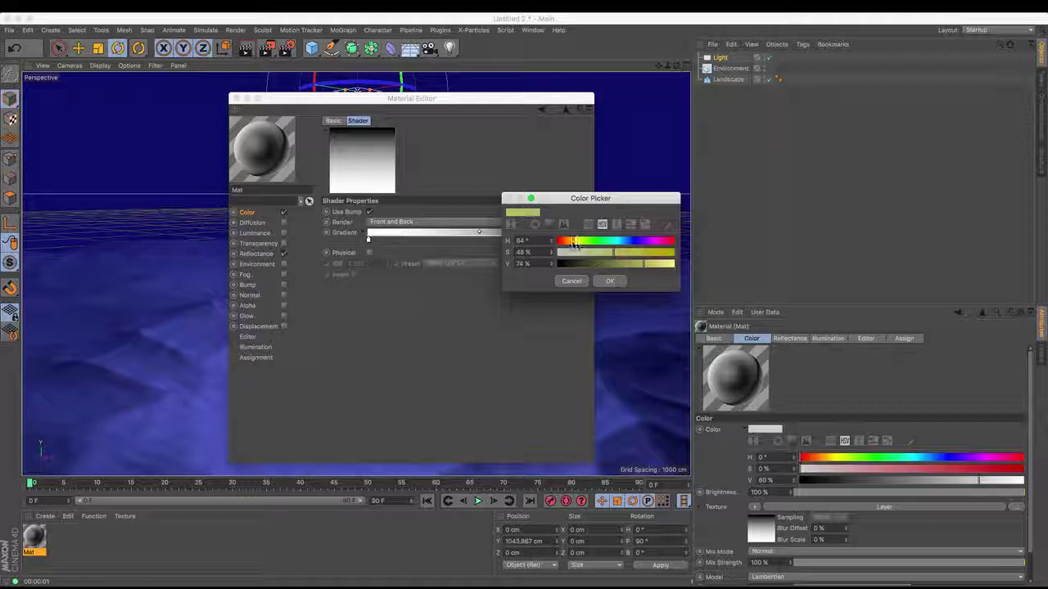
{"action": "left_click", "coordinate": [659, 252]}
{"action": "left_click", "coordinate": [607, 264]}
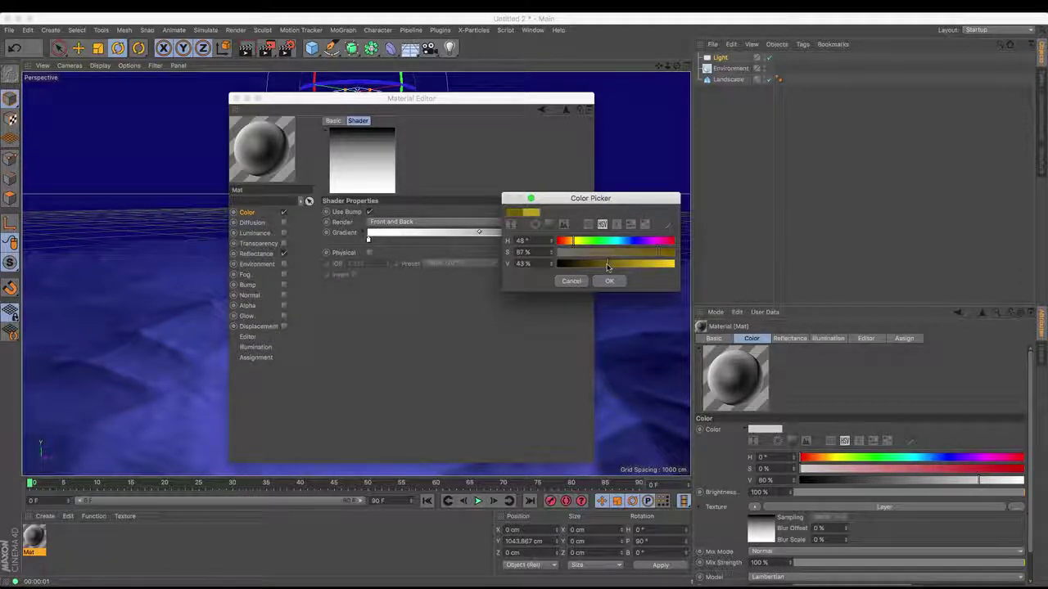
{"action": "left_click", "coordinate": [608, 282]}
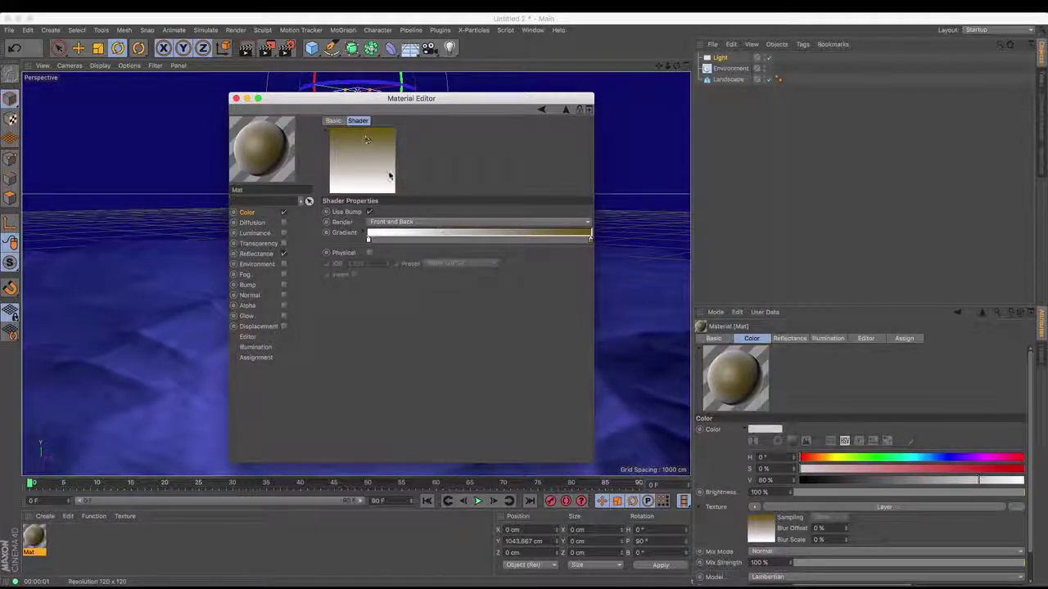
Add a Noise layer above the Fresnel in the Layer shader and set its type to FBM.
{"action": "left_click", "coordinate": [540, 110]}
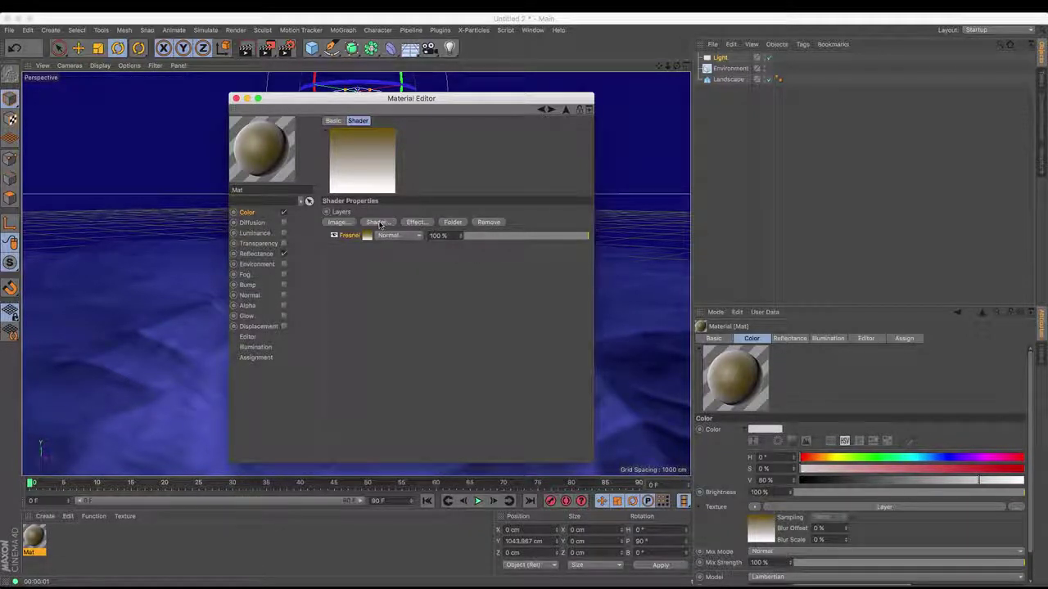
{"action": "left_click", "coordinate": [376, 223]}
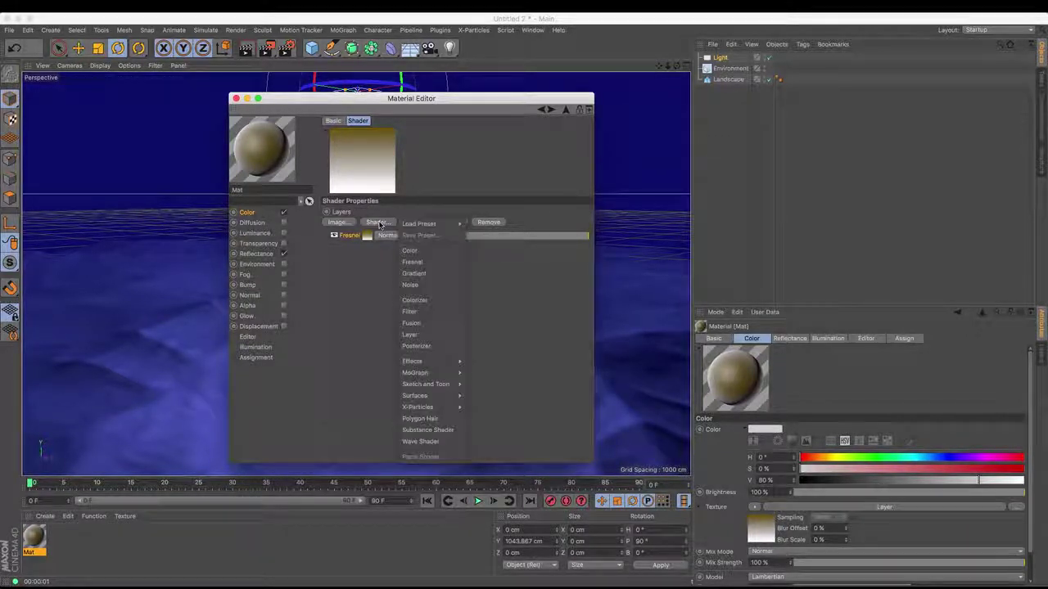
{"action": "left_click", "coordinate": [430, 288]}
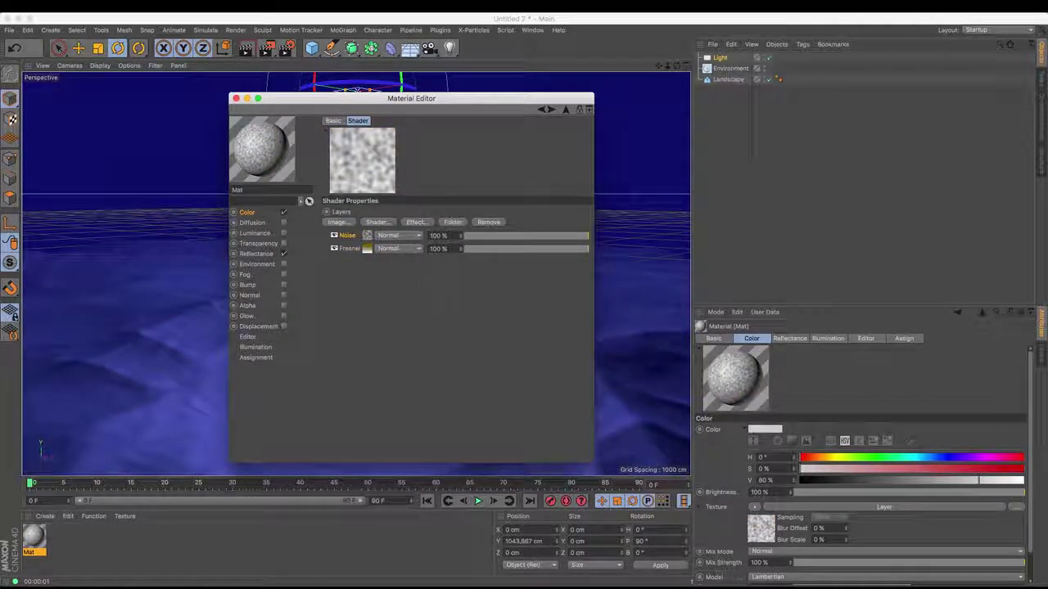
{"action": "left_click", "coordinate": [368, 236]}
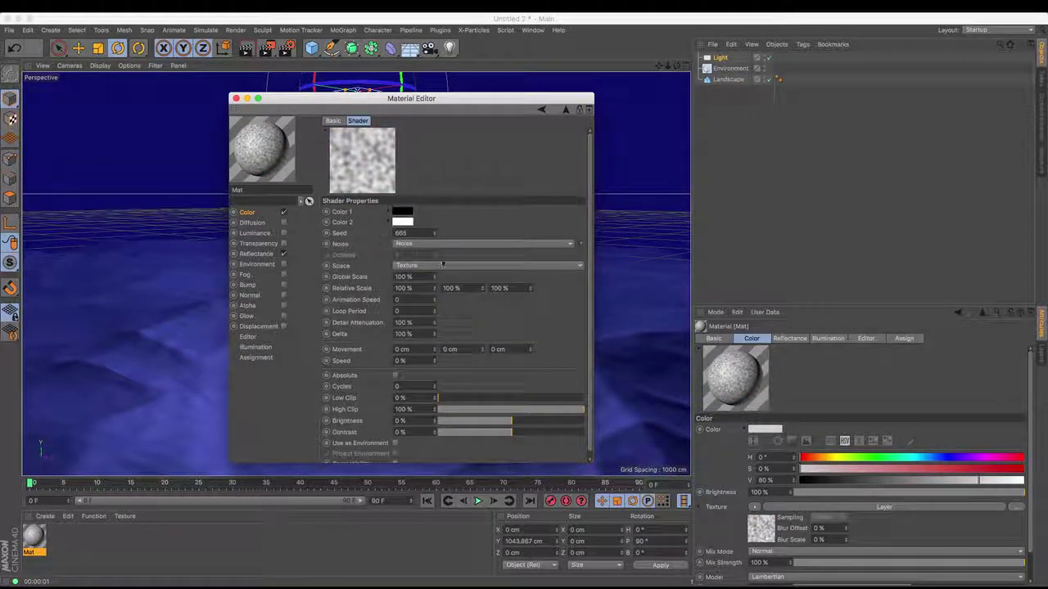
{"action": "left_click", "coordinate": [461, 244]}
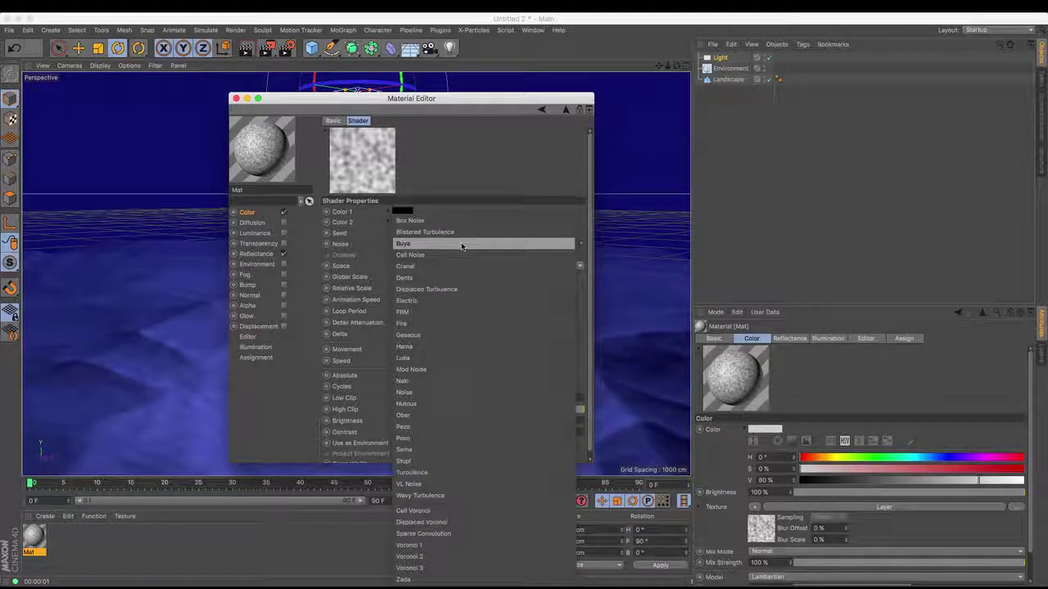
{"action": "left_click", "coordinate": [467, 312]}
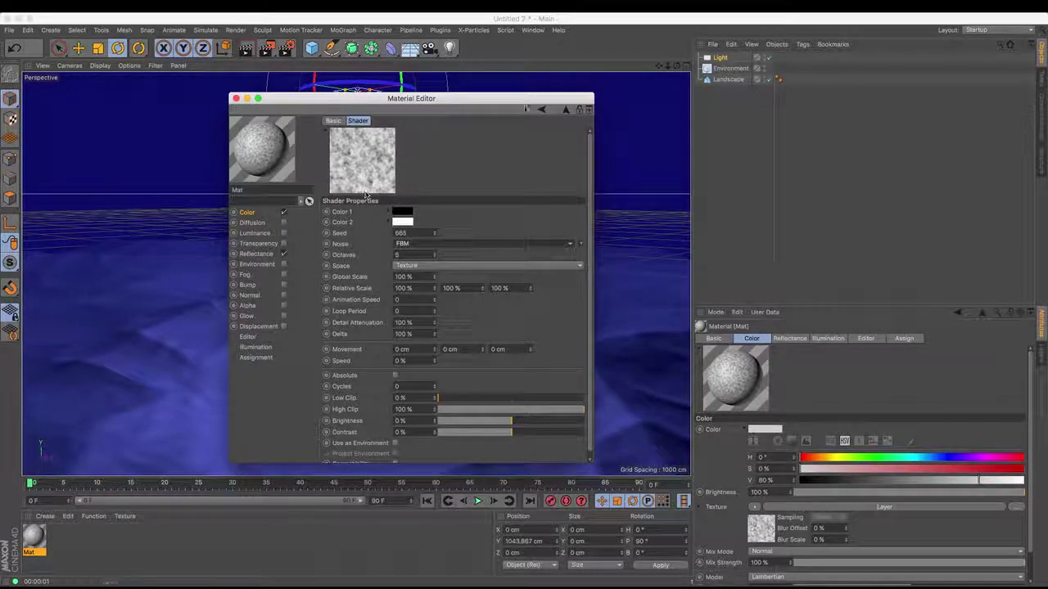
Set the Noise layer's blend mode to Multiply and turn off Mat's Reflectance.
{"action": "left_click", "coordinate": [542, 109]}
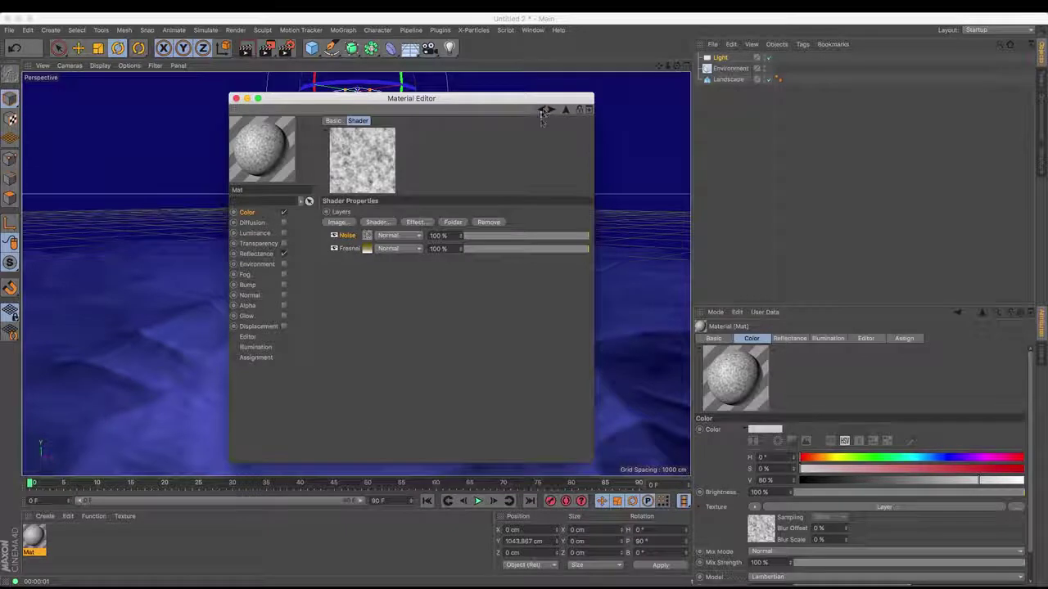
{"action": "left_click", "coordinate": [412, 238]}
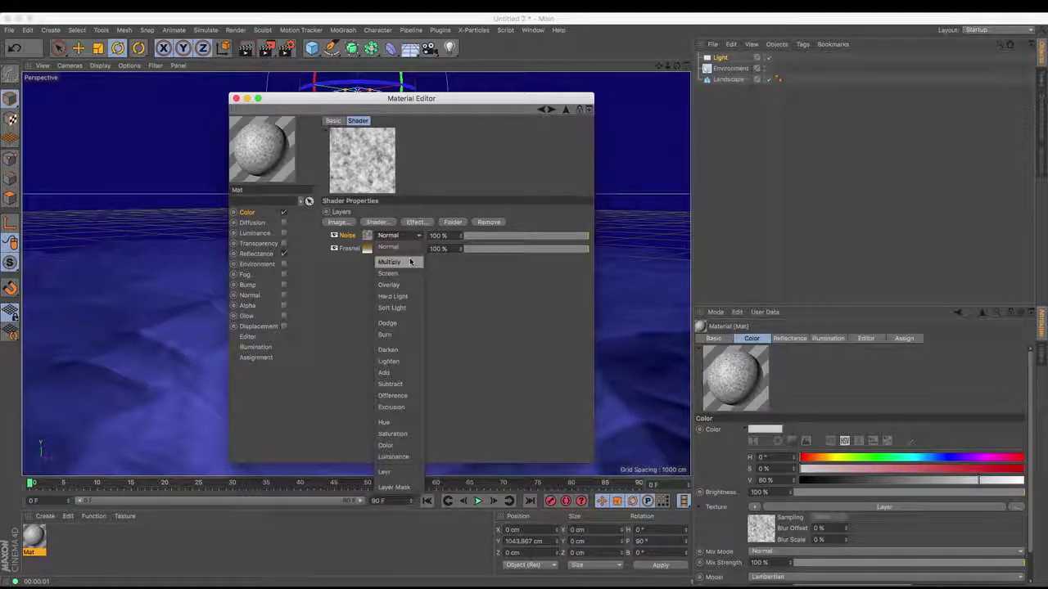
{"action": "left_click", "coordinate": [409, 262]}
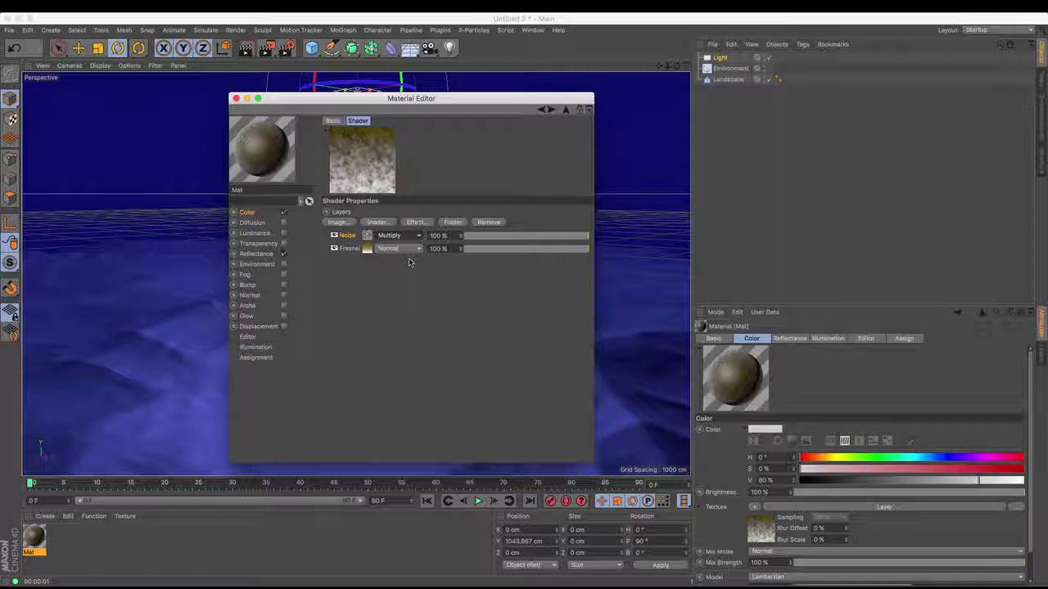
{"action": "left_click", "coordinate": [283, 254]}
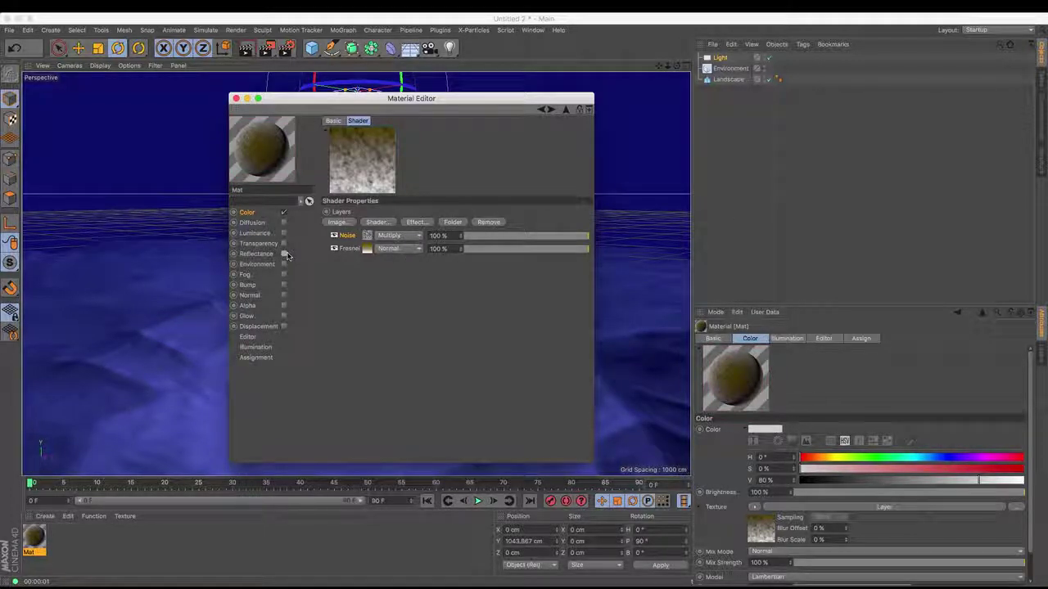
Enable Mat's Bump channel with an FBM Noise shader as its texture.
{"action": "left_click", "coordinate": [270, 286]}
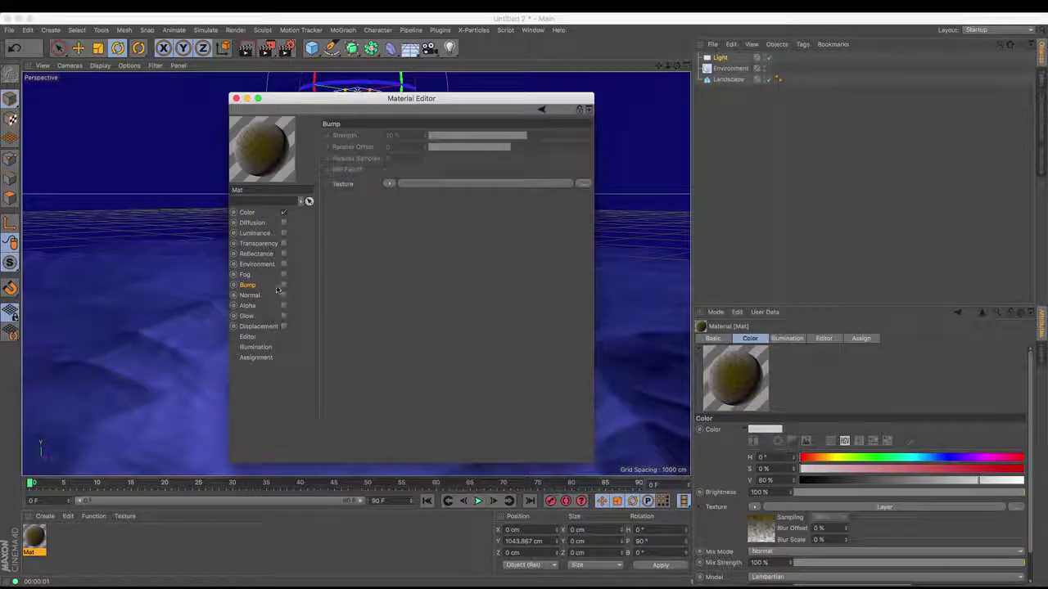
{"action": "left_click", "coordinate": [283, 286]}
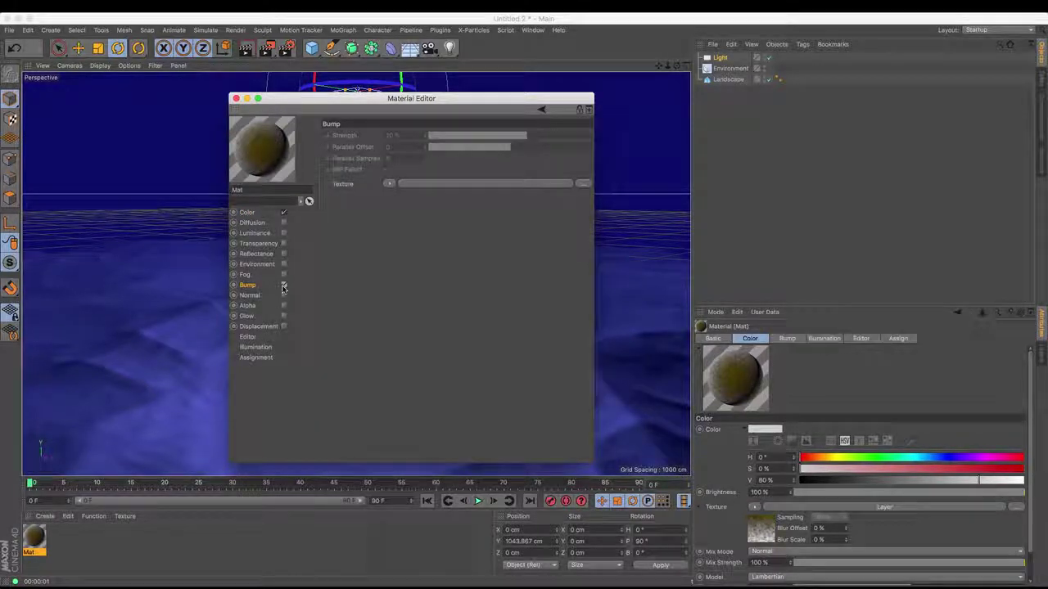
{"action": "left_click", "coordinate": [390, 185]}
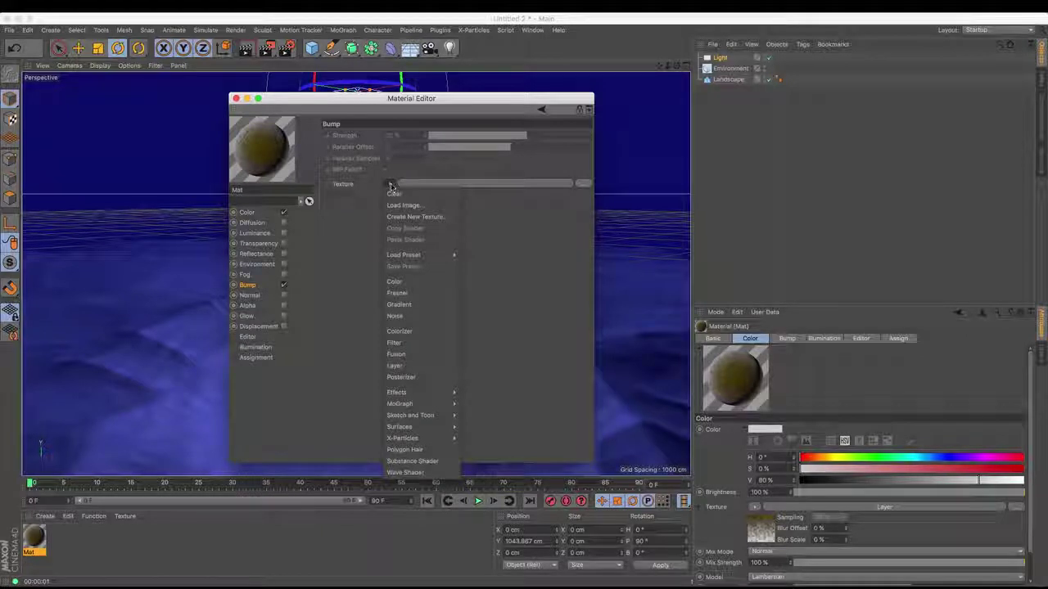
{"action": "left_click", "coordinate": [398, 317]}
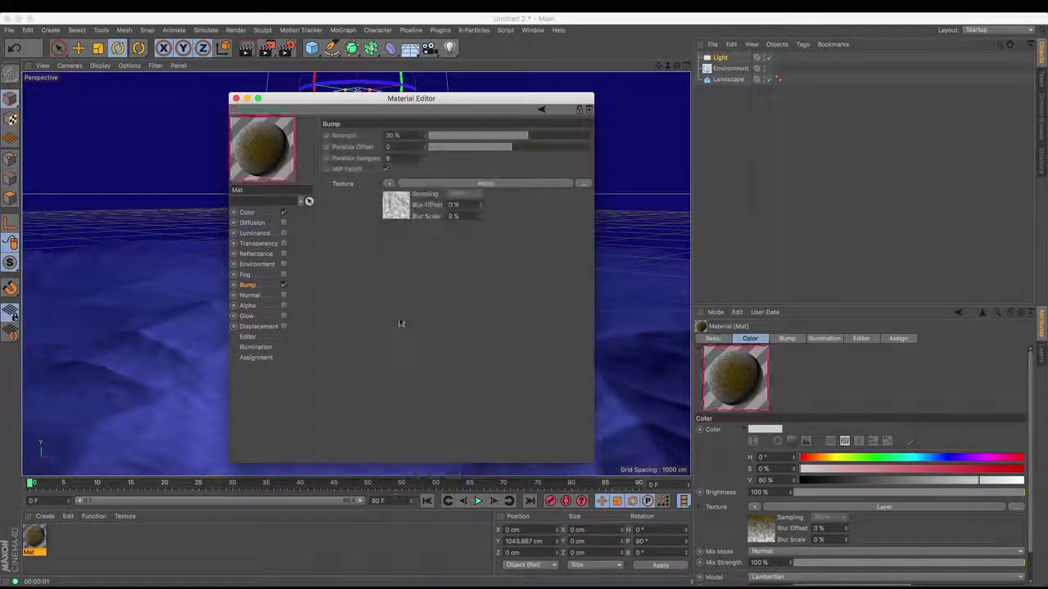
{"action": "left_click", "coordinate": [403, 203]}
{"action": "left_click", "coordinate": [442, 244]}
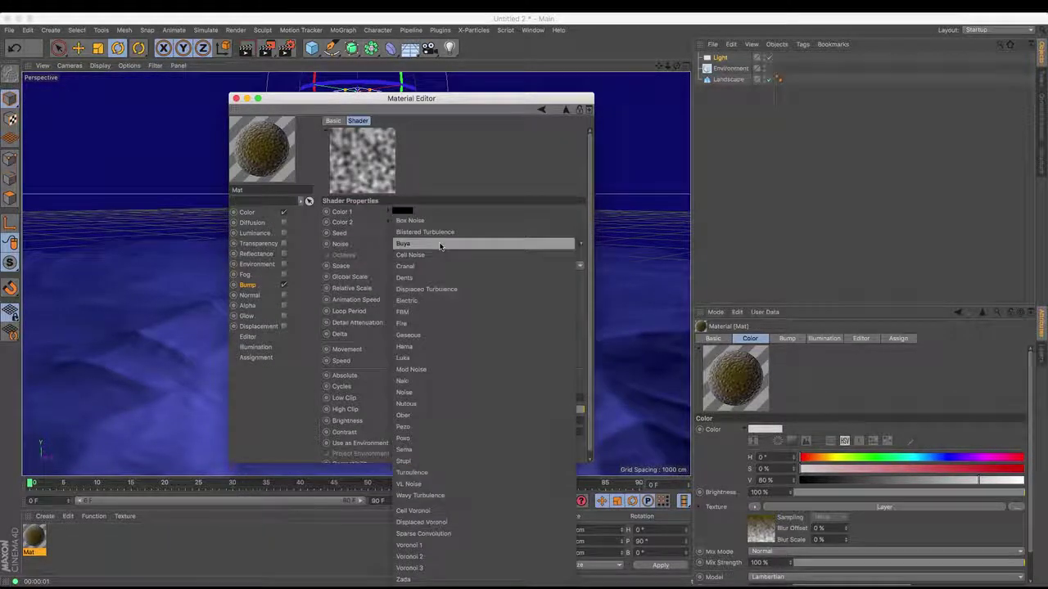
{"action": "left_click", "coordinate": [431, 311]}
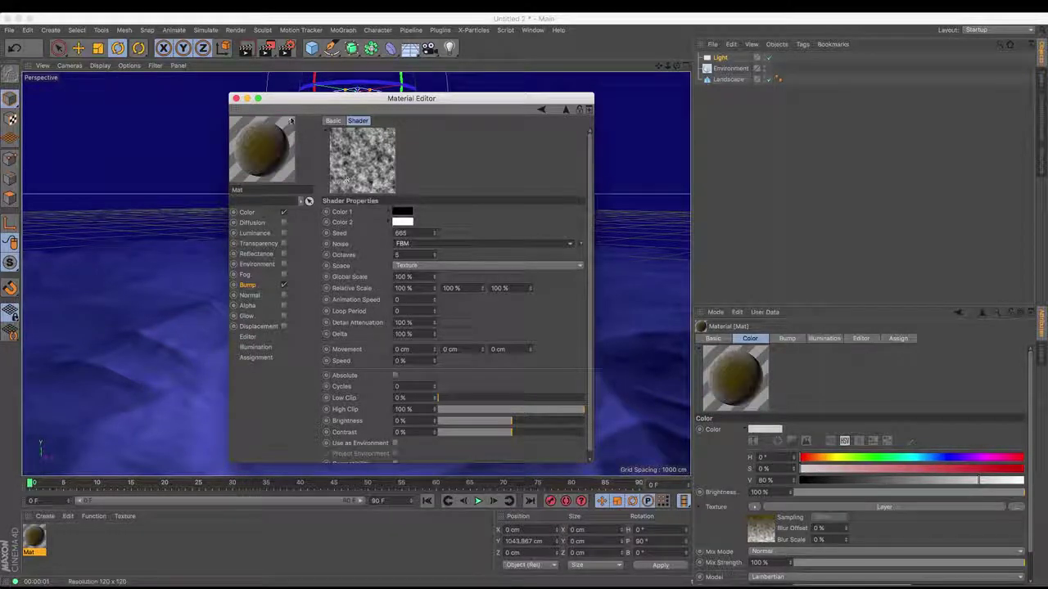
Apply Mat to the Landscape and render the viewport to check the bump.
{"action": "left_click_drag", "start_coordinate": [287, 99], "coordinate": [675, 145]}
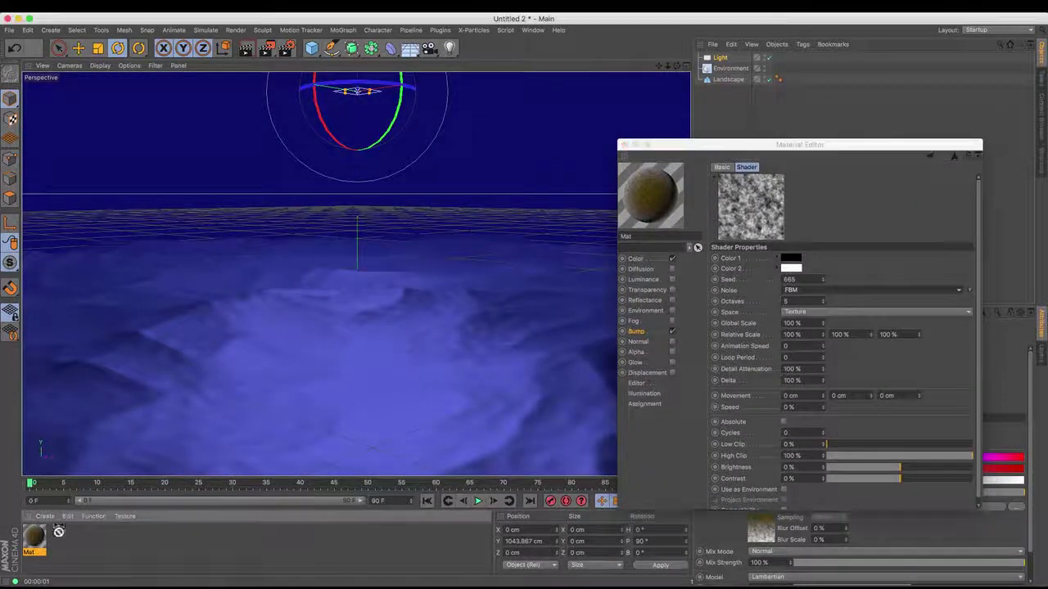
{"action": "left_click_drag", "start_coordinate": [58, 532], "coordinate": [237, 426]}
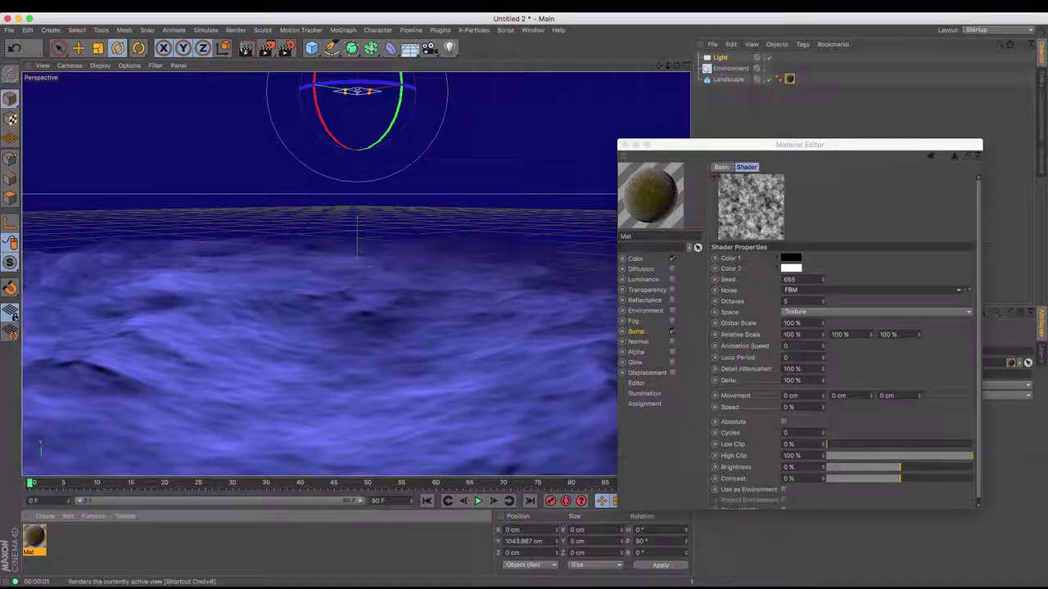
{"action": "key", "text": "super+r"}
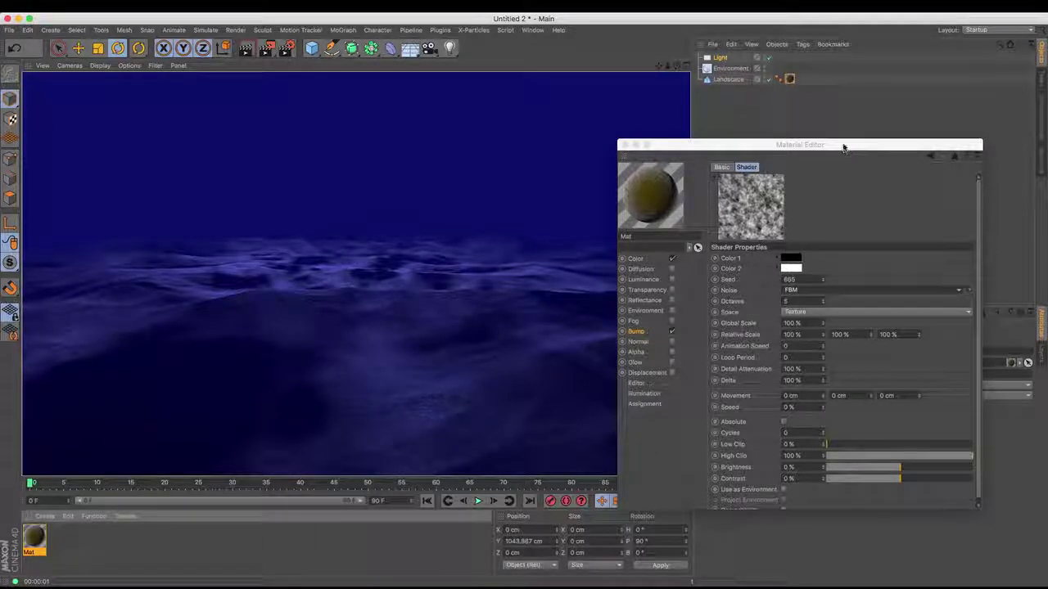
Set the bump noise's Global Scale to 250%.
{"action": "left_click_drag", "start_coordinate": [844, 150], "coordinate": [721, 108]}
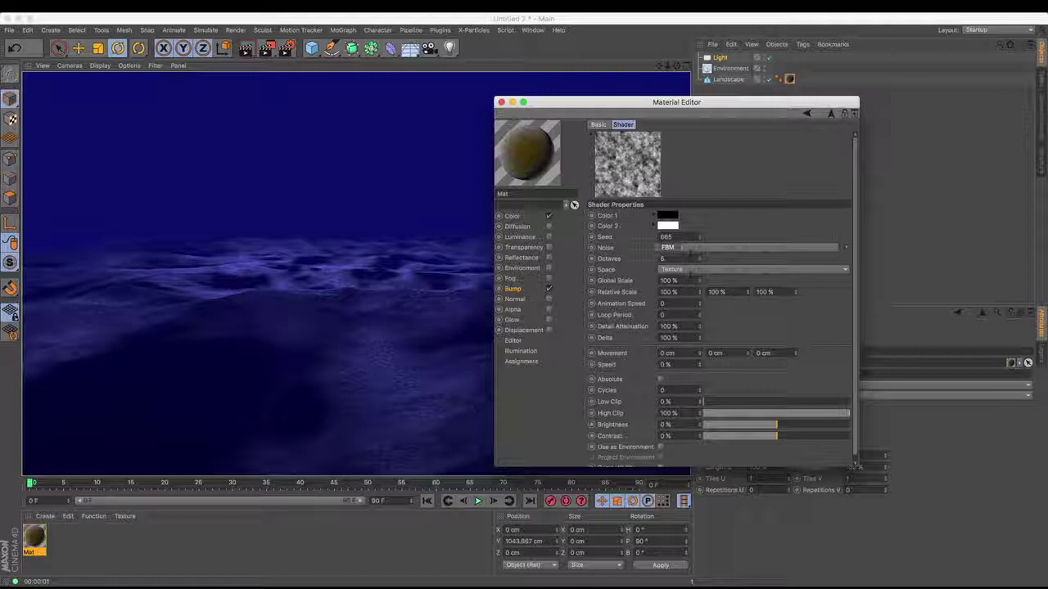
{"action": "double_click", "coordinate": [663, 280]}
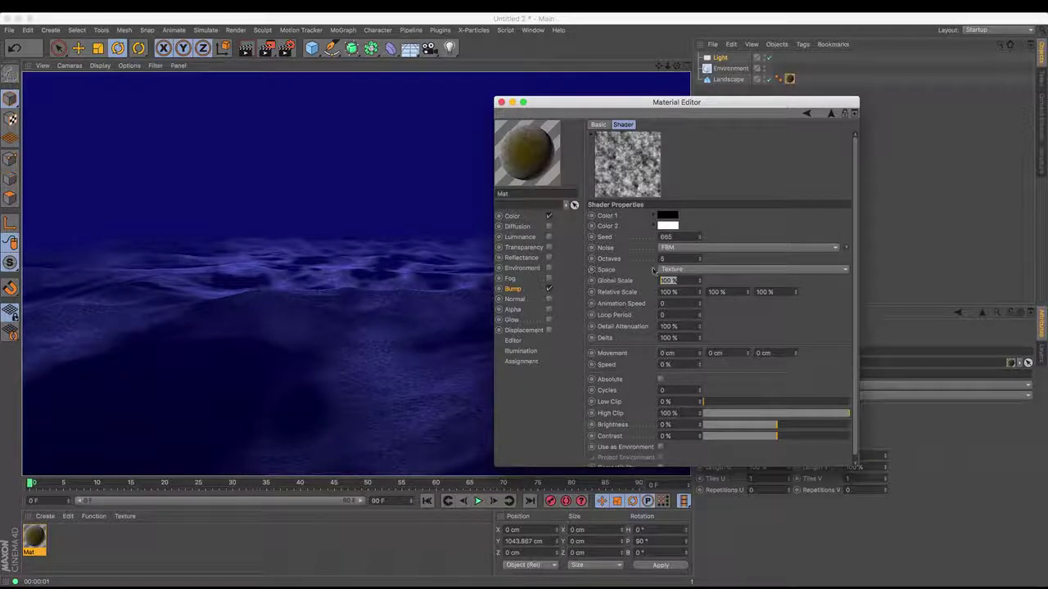
{"action": "left_click_drag", "start_coordinate": [700, 282], "coordinate": [700, 282]}
{"action": "type", "text": "2"}
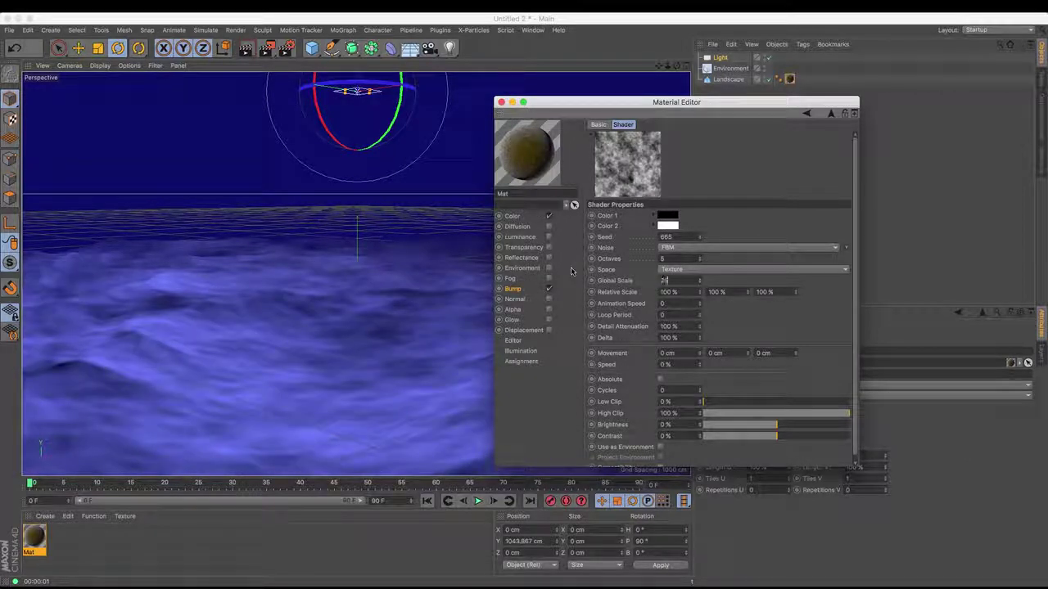
{"action": "type", "text": "50"}
{"action": "key", "text": "Return"}
Set the colour Noise layer's Global Scale to 200%, render the view, and close the editor.
{"action": "left_click", "coordinate": [303, 150]}
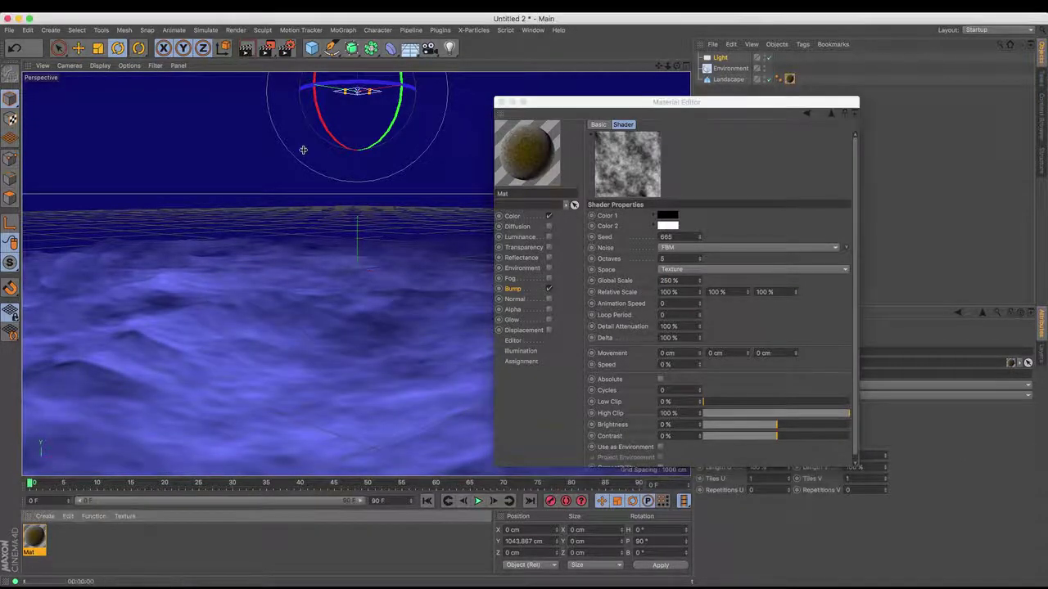
{"action": "left_click", "coordinate": [512, 216]}
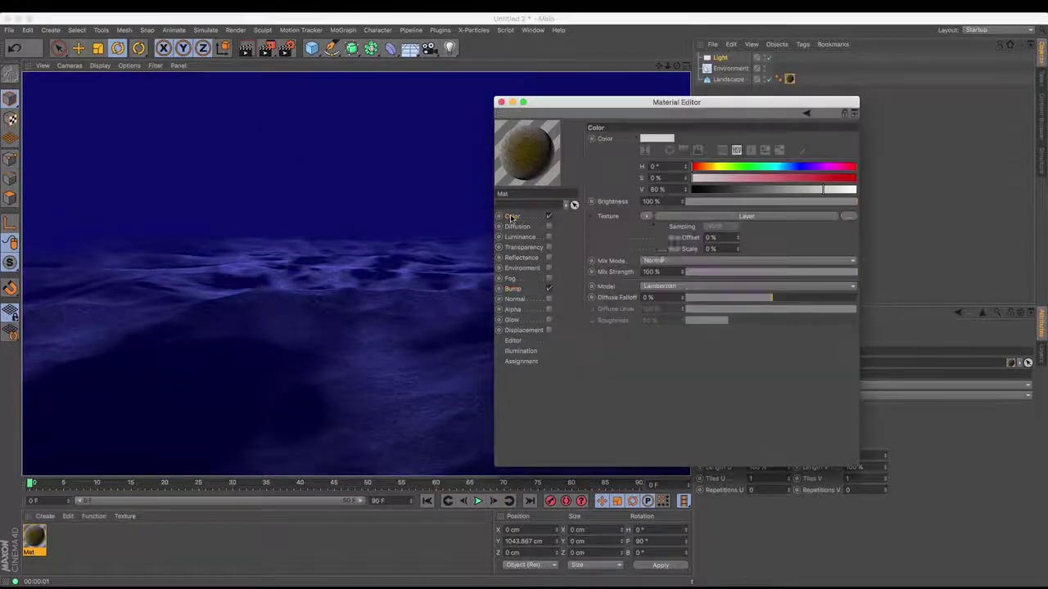
{"action": "left_click", "coordinate": [649, 239]}
{"action": "left_click", "coordinate": [633, 239]}
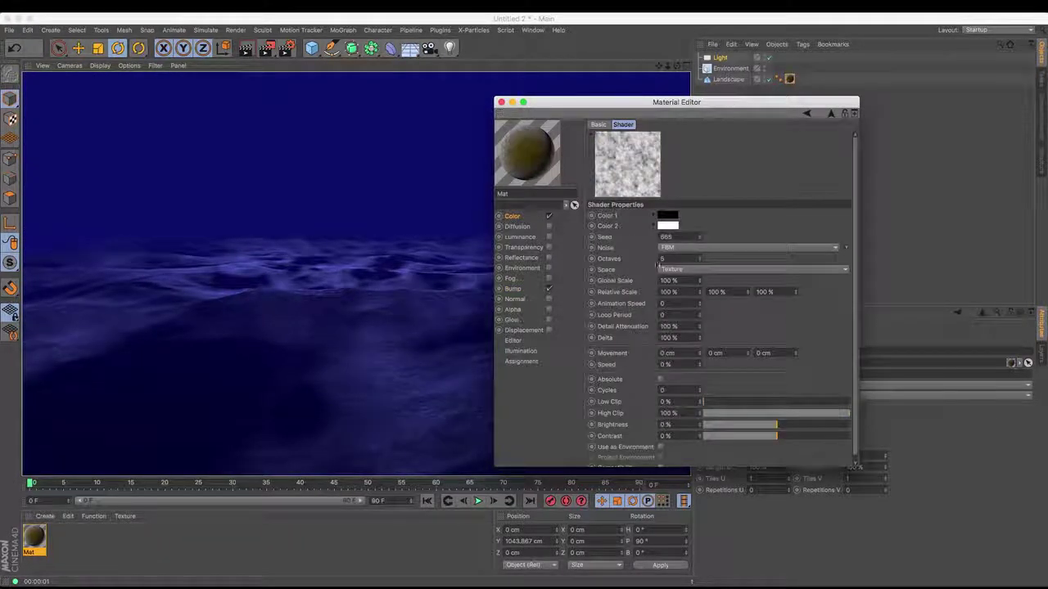
{"action": "type", "text": "20"}
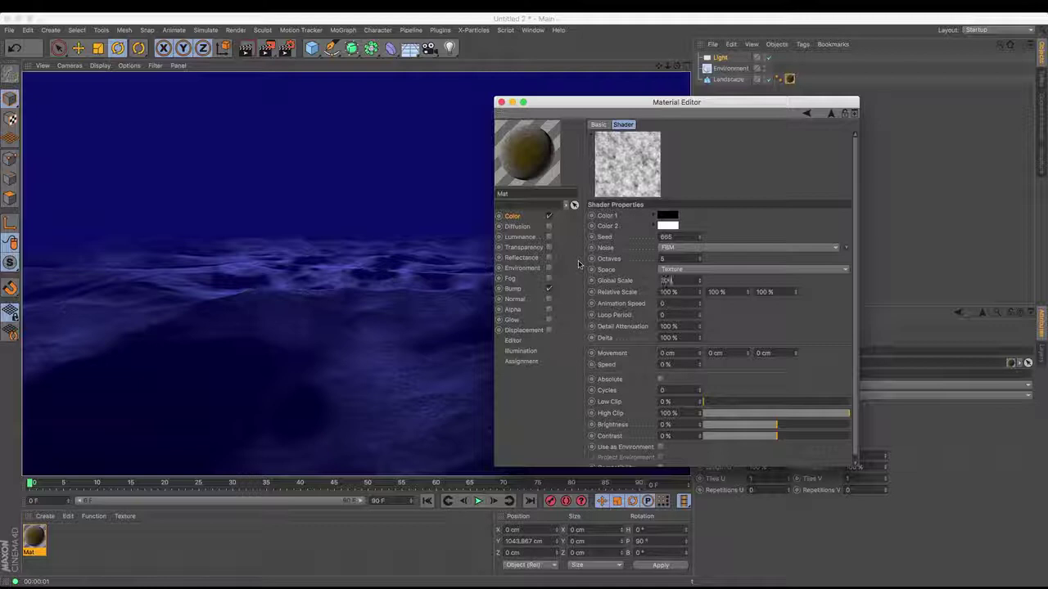
{"action": "type", "text": "0"}
{"action": "key", "text": "Return"}
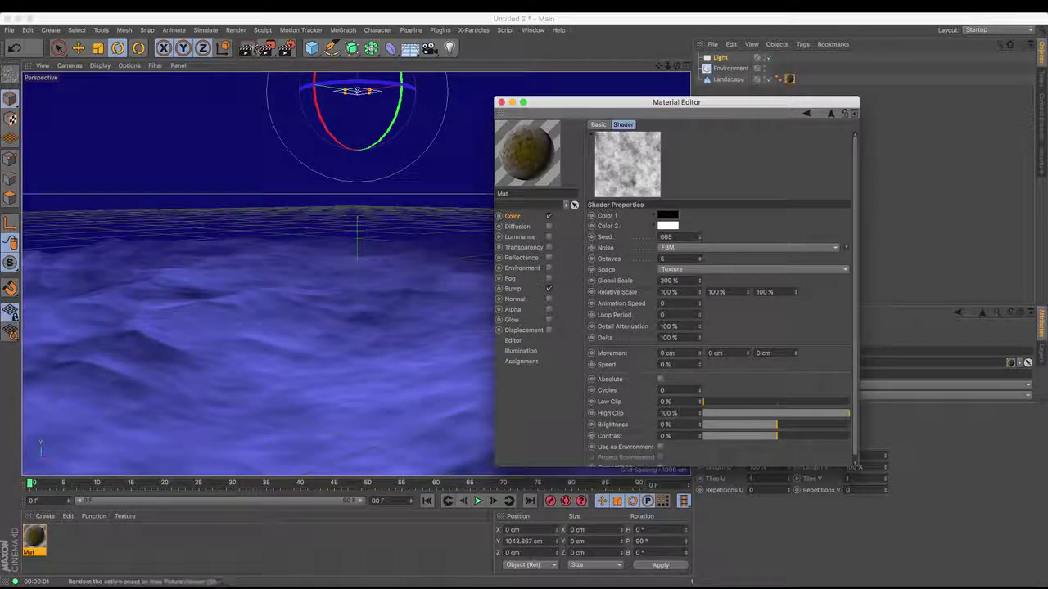
{"action": "left_click", "coordinate": [246, 48]}
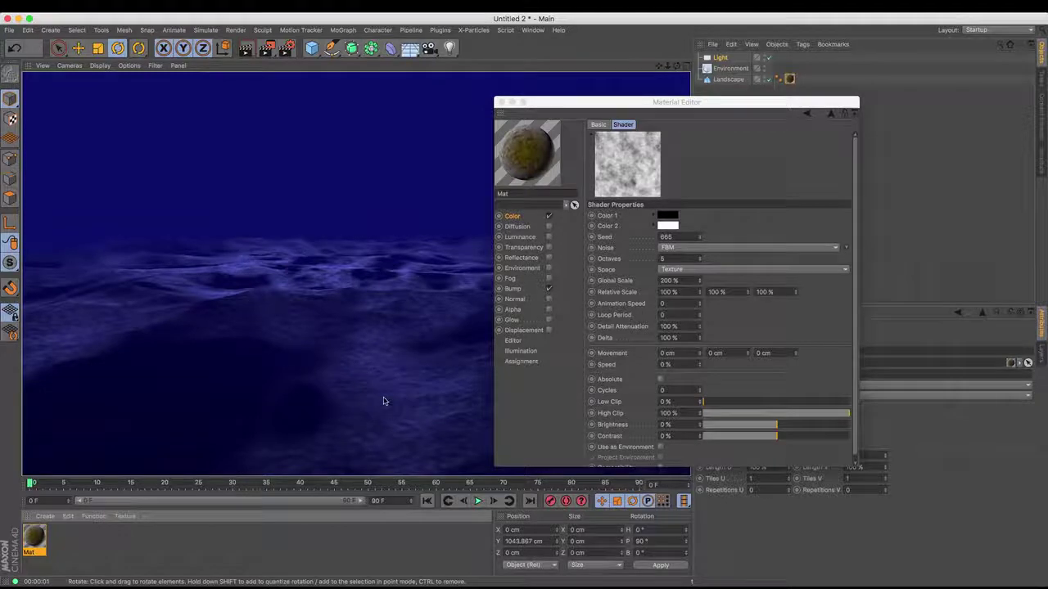
{"action": "left_click", "coordinate": [501, 102]}
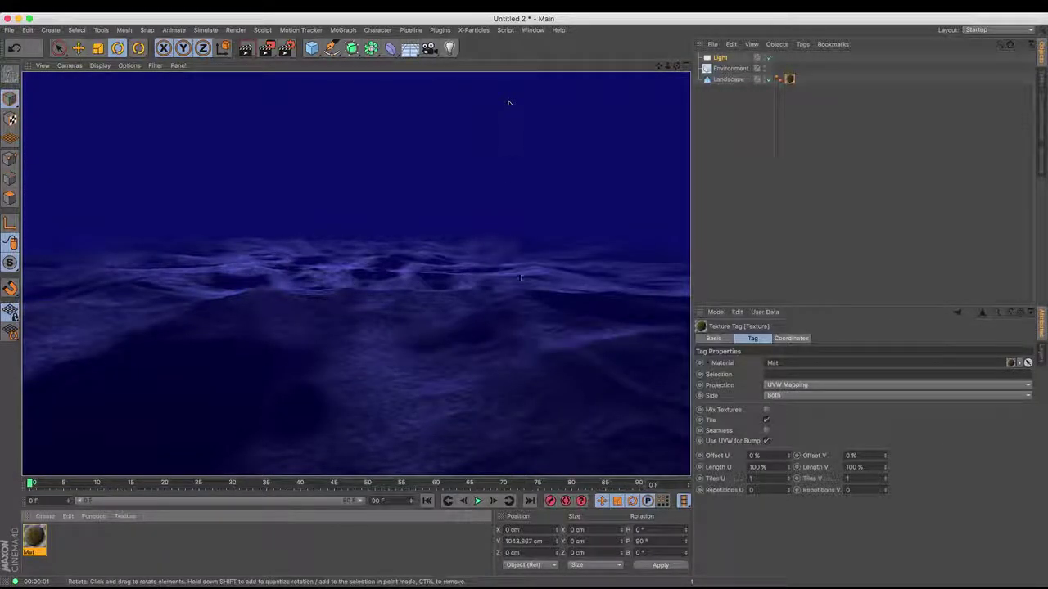
Play the animation, rewind to the first frame, and deselect the light.
{"action": "left_click", "coordinate": [479, 501]}
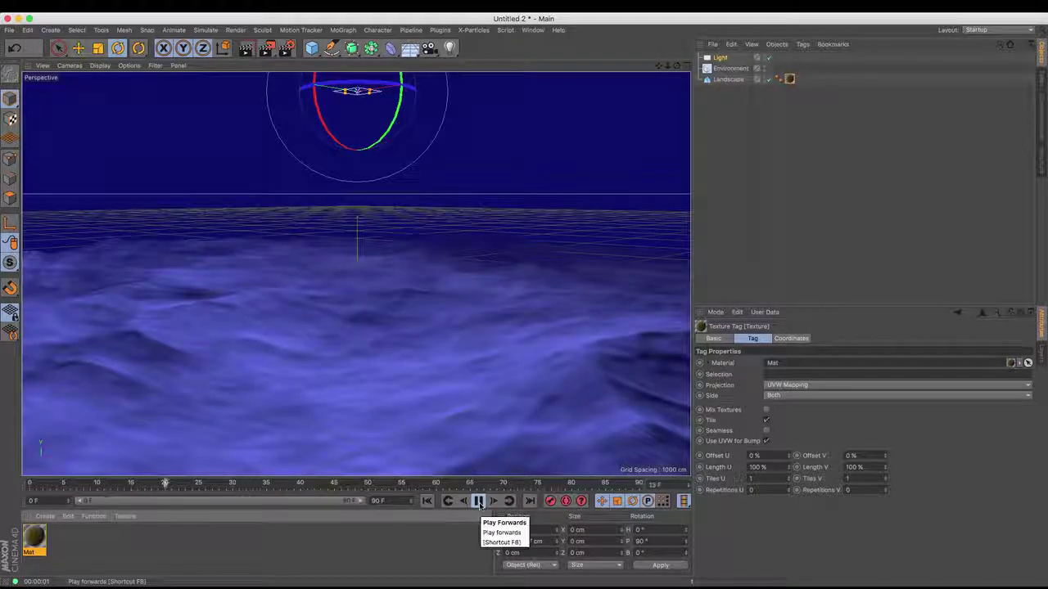
{"action": "left_click", "coordinate": [479, 502]}
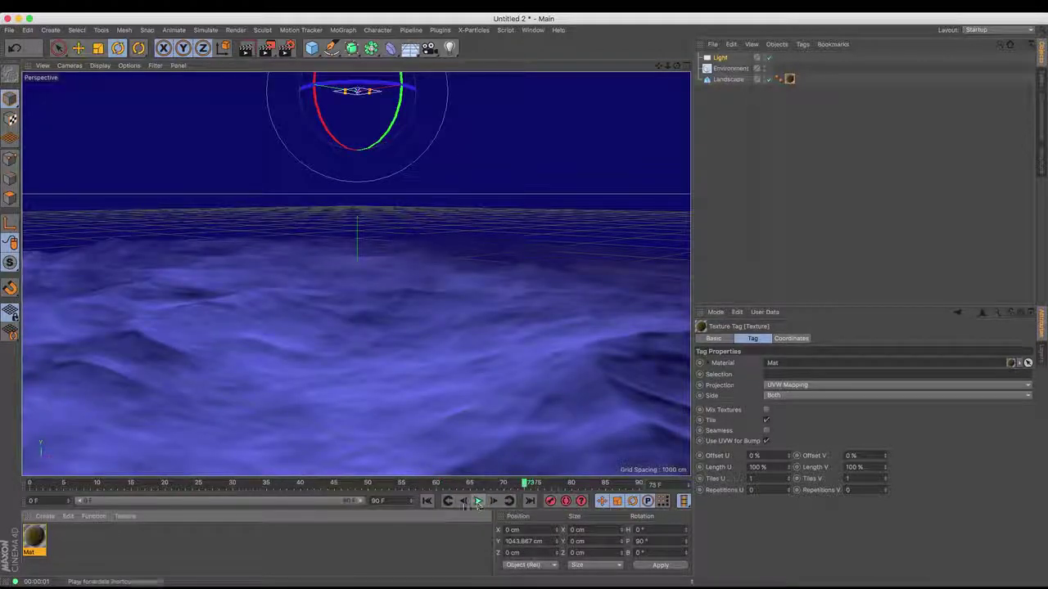
{"action": "left_click", "coordinate": [428, 502]}
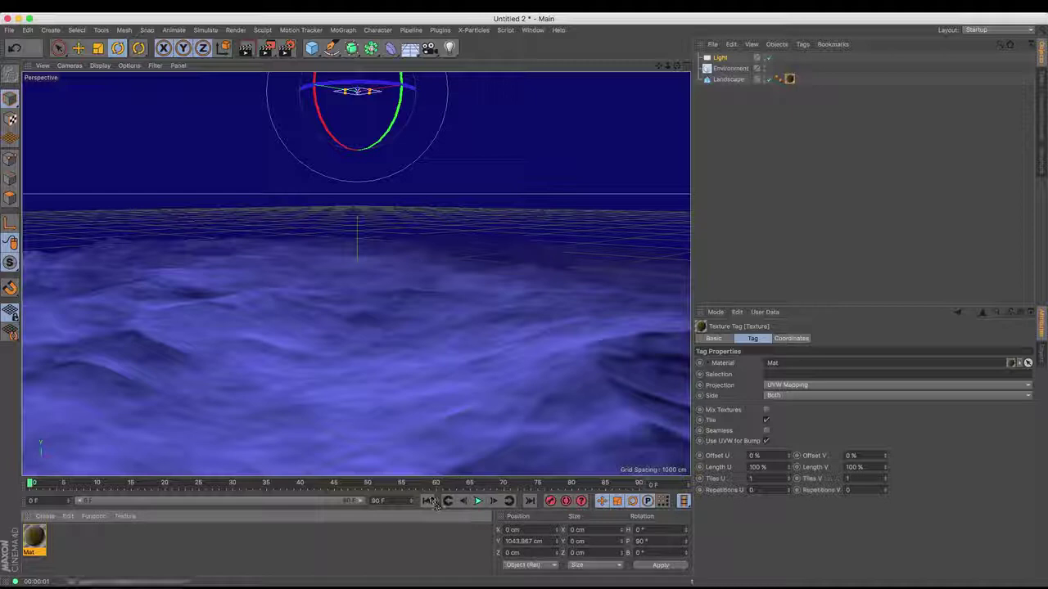
{"action": "left_click", "coordinate": [748, 128]}
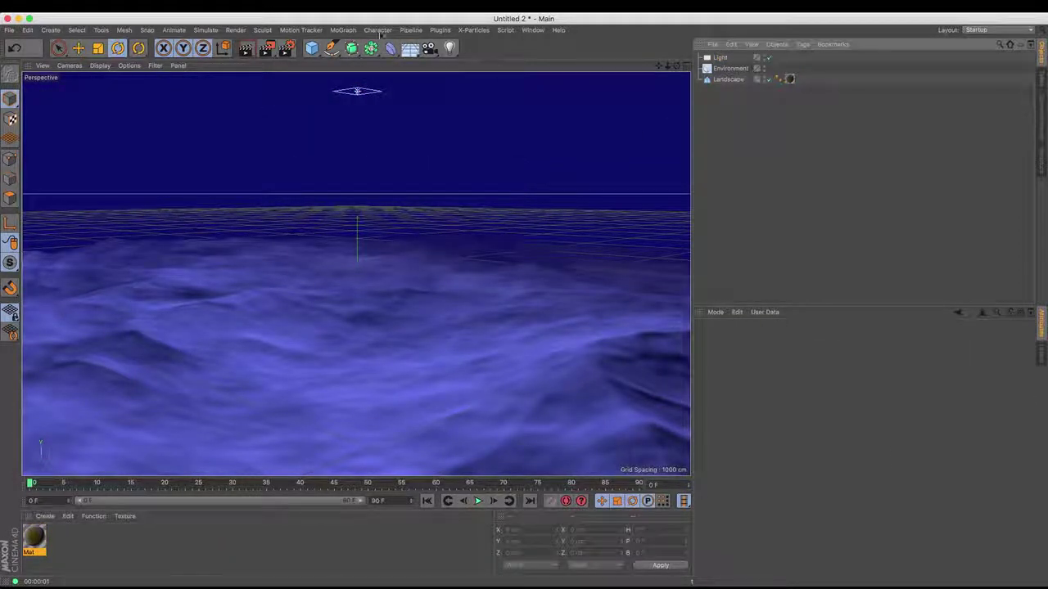
Make a full-render animation preview with Image Size 1024.
{"action": "left_click_drag", "start_coordinate": [266, 48], "coordinate": [346, 238]}
{"action": "left_click_drag", "start_coordinate": [351, 165], "coordinate": [342, 115]}
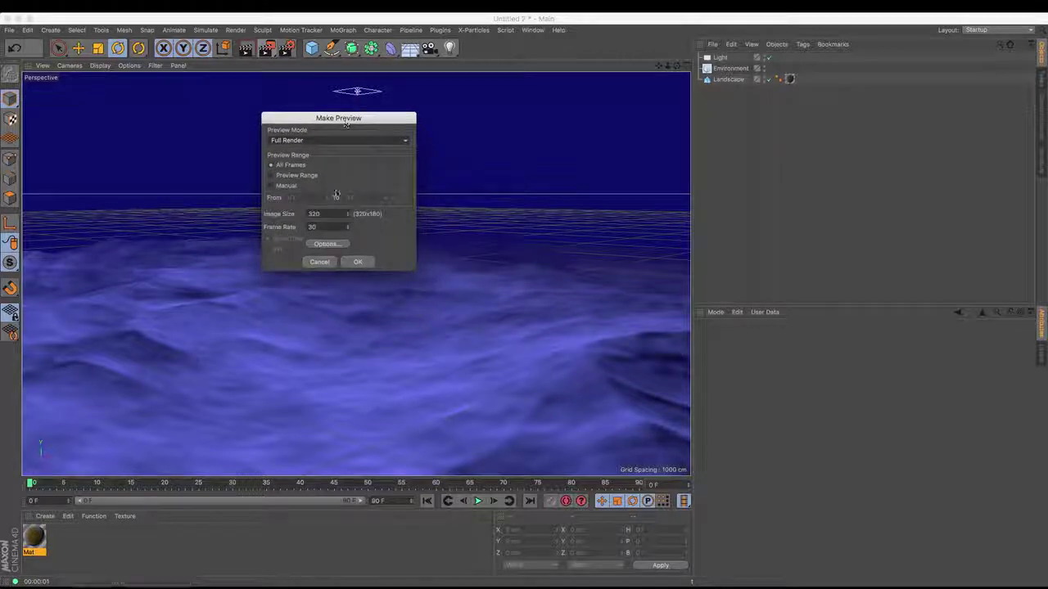
{"action": "left_click", "coordinate": [331, 213]}
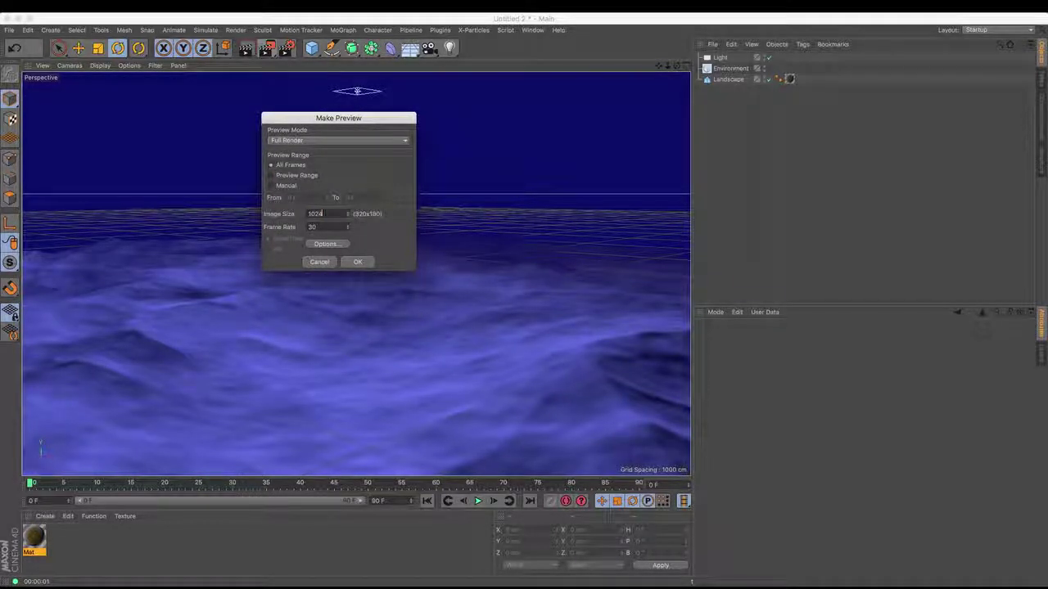
{"action": "left_click", "coordinate": [357, 262]}
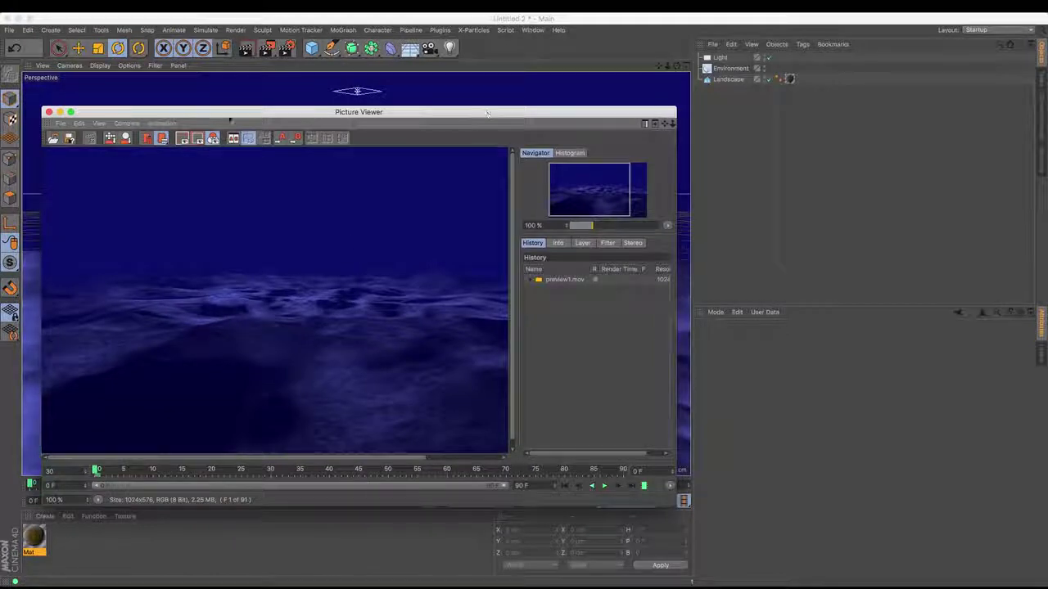
Play preview1.mov full screen in the Picture Viewer, stop it, then minimise the viewer.
{"action": "left_click", "coordinate": [71, 114]}
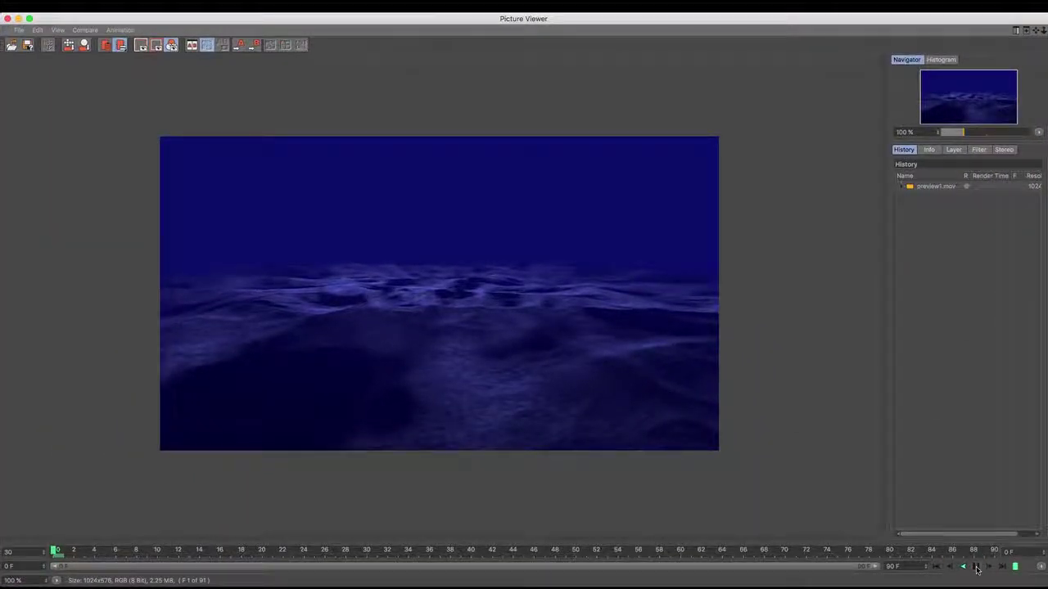
{"action": "left_click", "coordinate": [976, 569]}
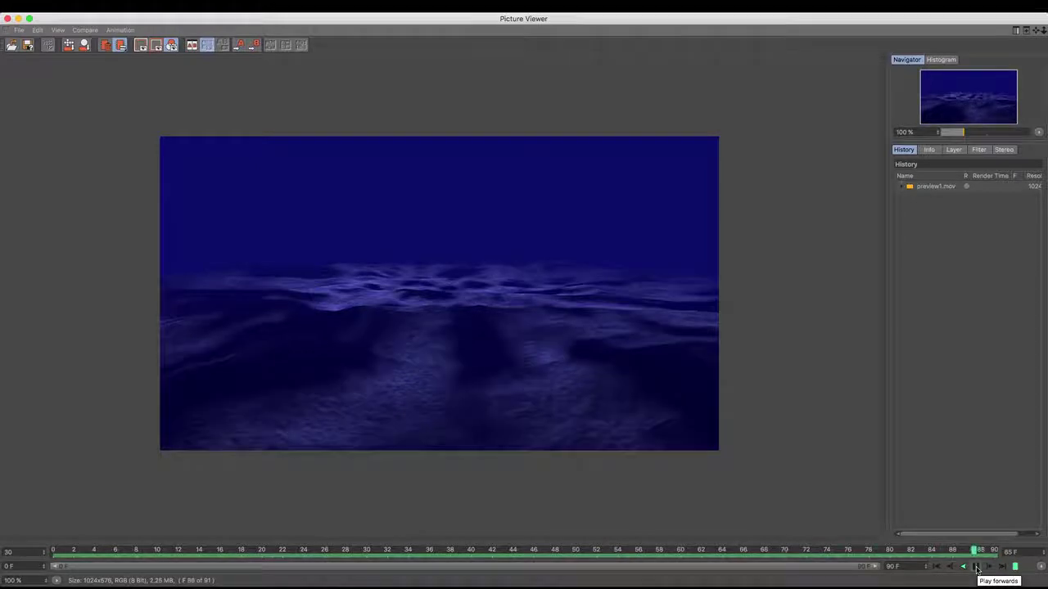
{"action": "left_click", "coordinate": [977, 568]}
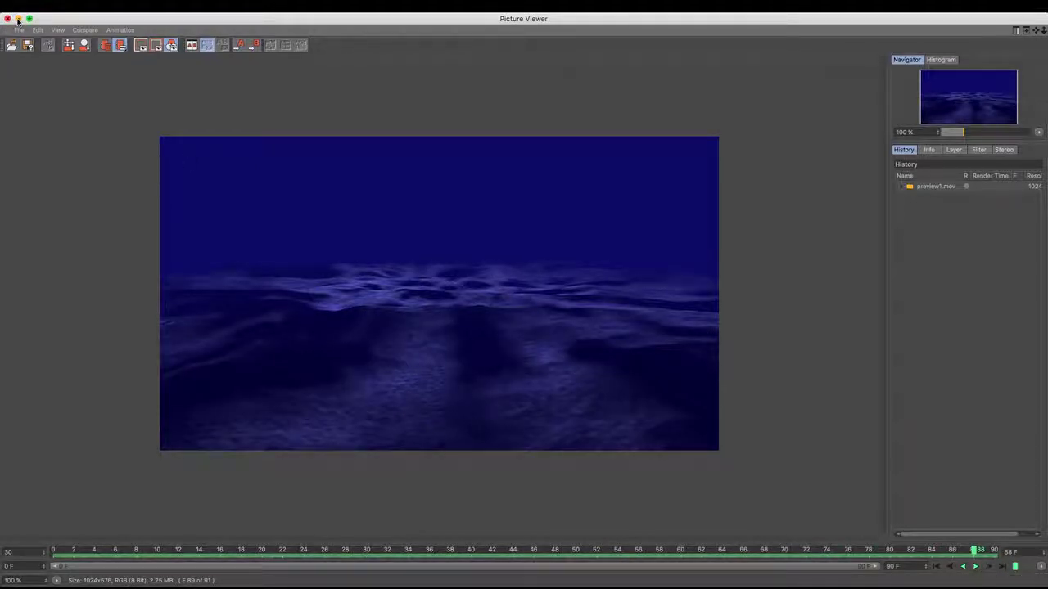
{"action": "left_click", "coordinate": [18, 19]}
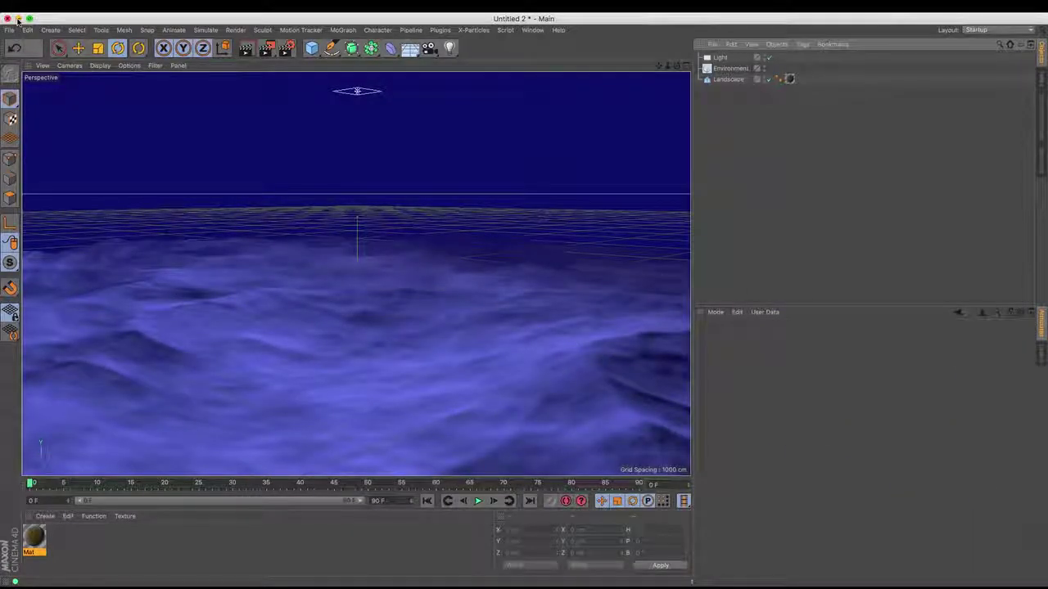
Raise the Light's noise Velocity to 50% and open the Make Preview dialog.
{"action": "left_click", "coordinate": [719, 57]}
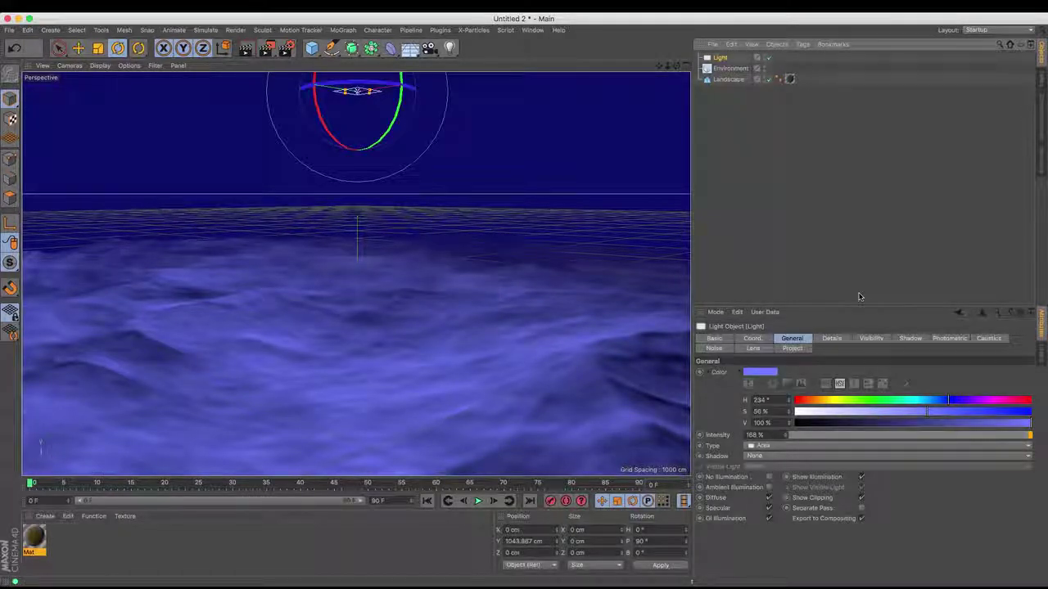
{"action": "left_click", "coordinate": [719, 349]}
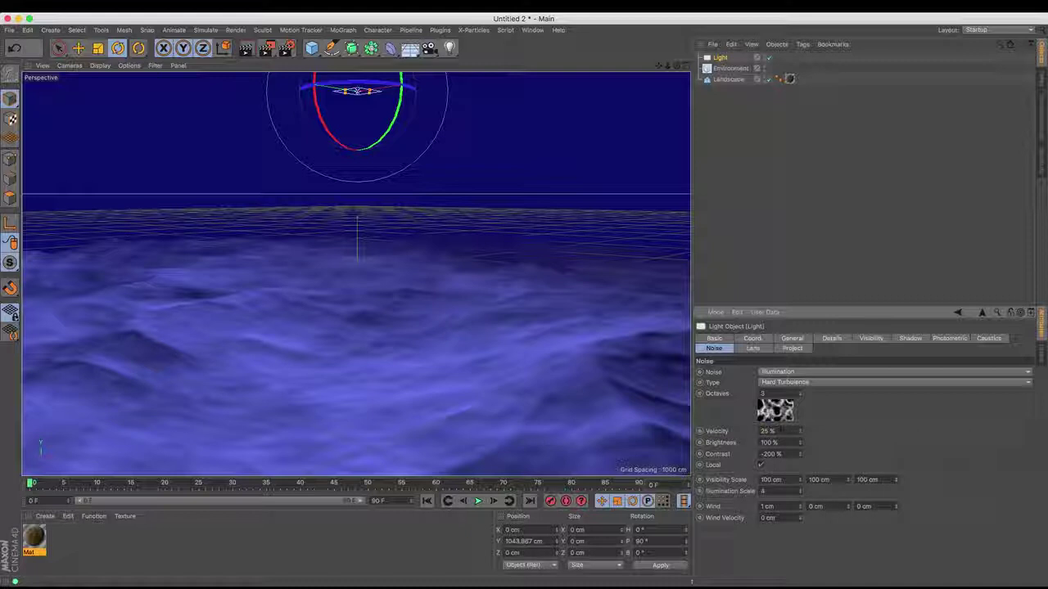
{"action": "type", "text": "50"}
{"action": "key", "text": "Return"}
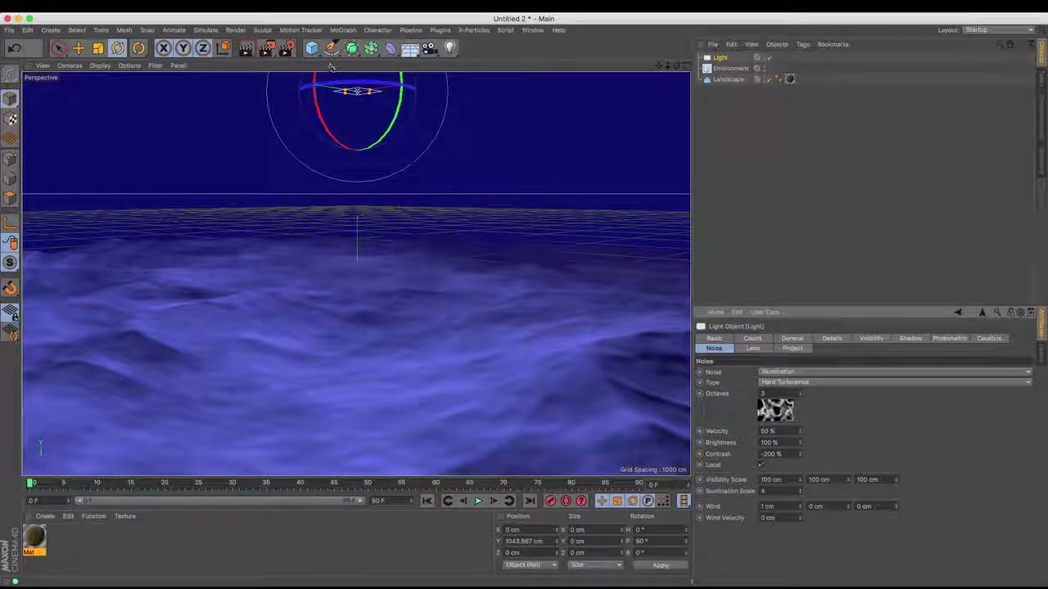
{"action": "left_click", "coordinate": [268, 49]}
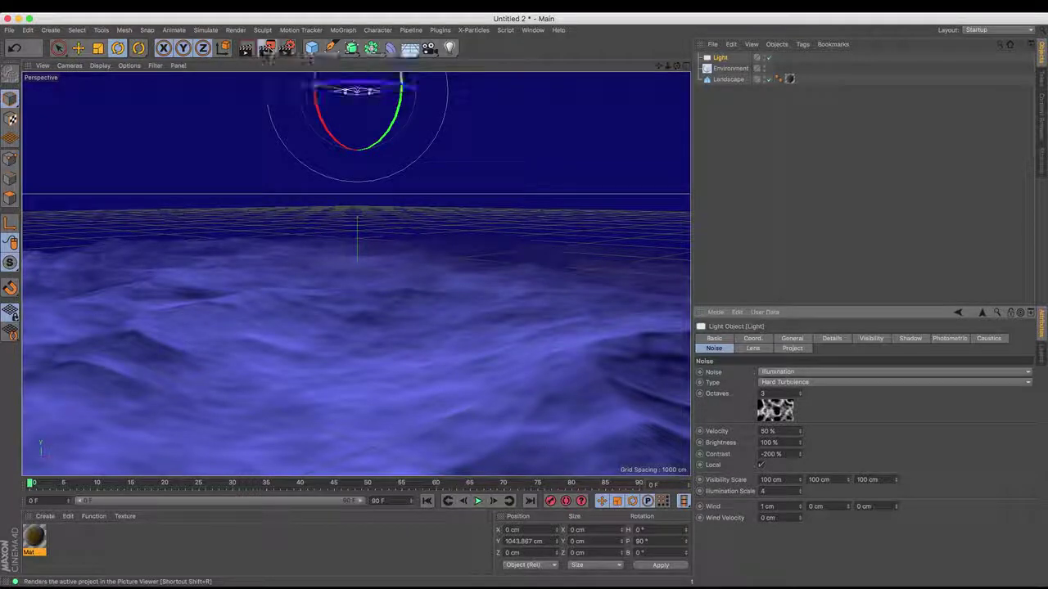
{"action": "left_click_drag", "start_coordinate": [268, 50], "coordinate": [331, 233]}
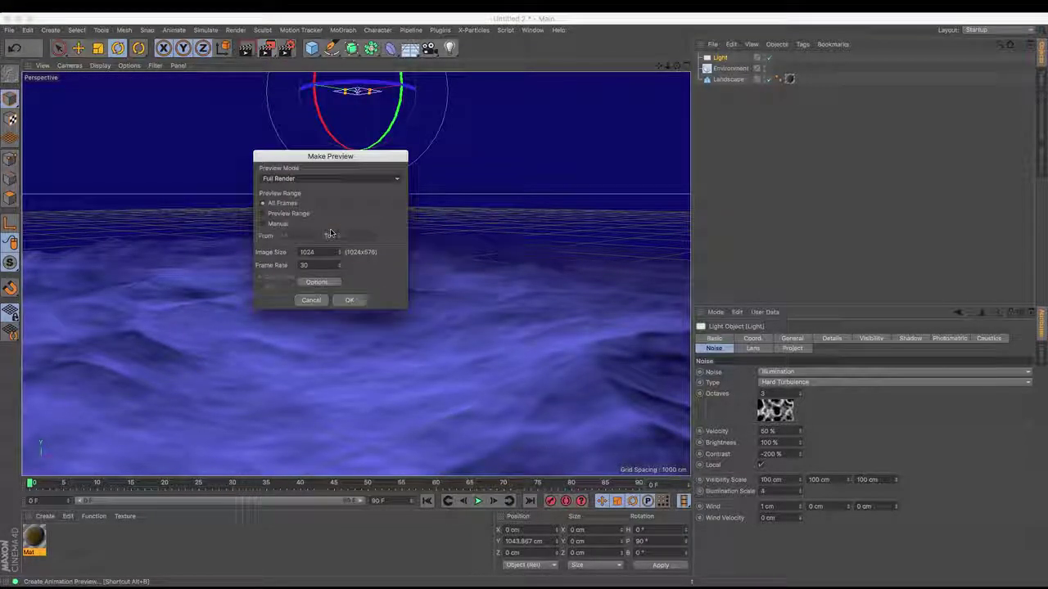
Render preview2.mov and switch to preview1.mov in the Picture Viewer history to compare.
{"action": "left_click", "coordinate": [350, 299]}
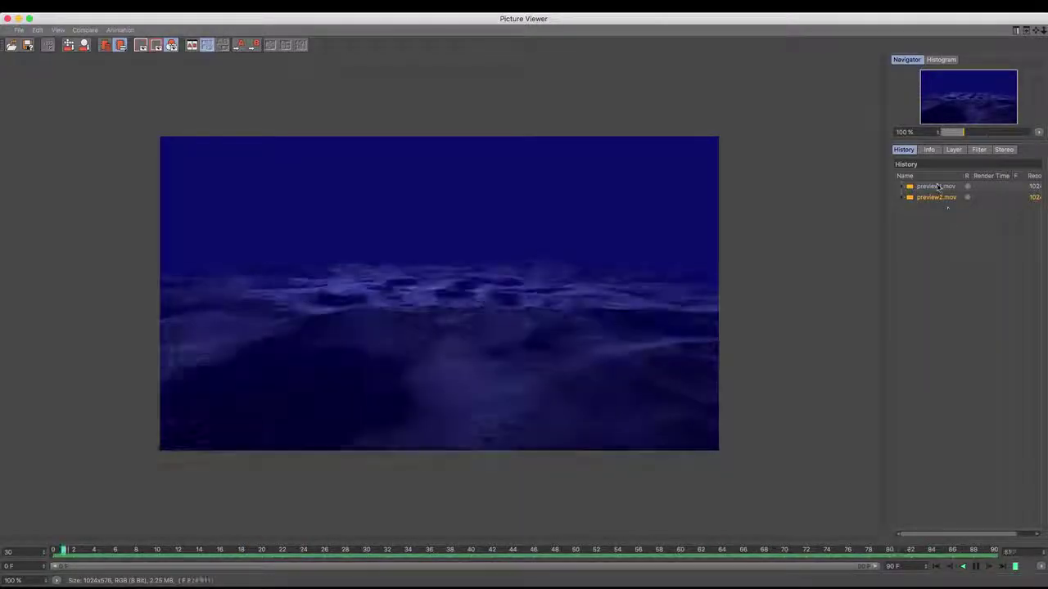
{"action": "left_click", "coordinate": [936, 186]}
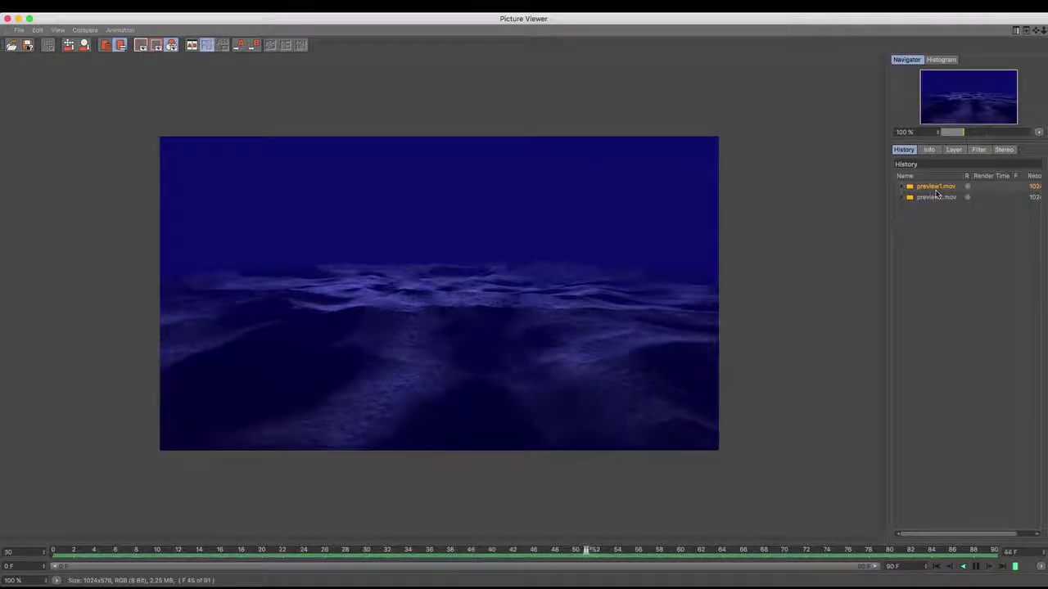